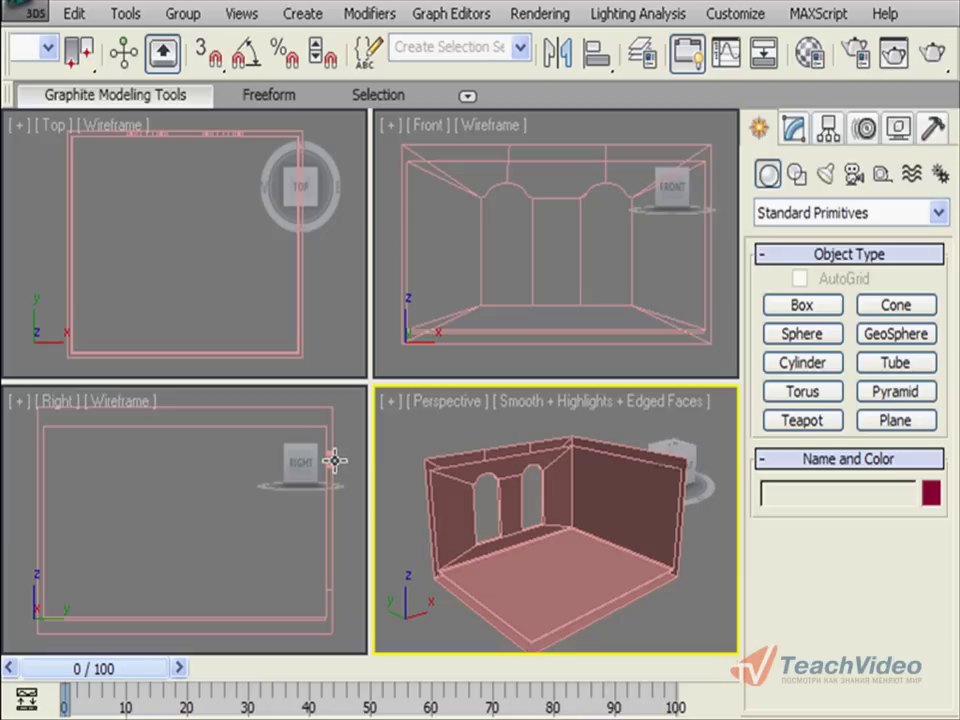
Switch the Right viewport to a Left view and zoom out until the room looks small
click(300, 476)
click(279, 468)
click(281, 470)
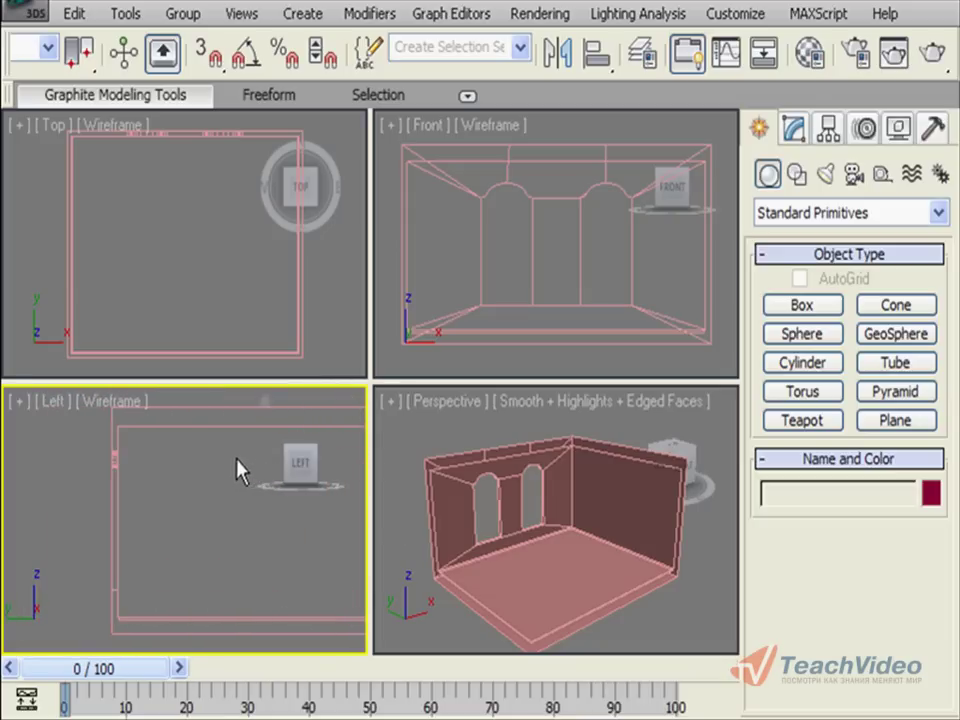
scroll(236, 572, down, 3)
scroll(225, 546, down, 2)
mouse_move(225, 546)
middle_down()
mouse_move(281, 484)
mouse_move(311, 540)
middle_up()
scroll(288, 532, down, 1)
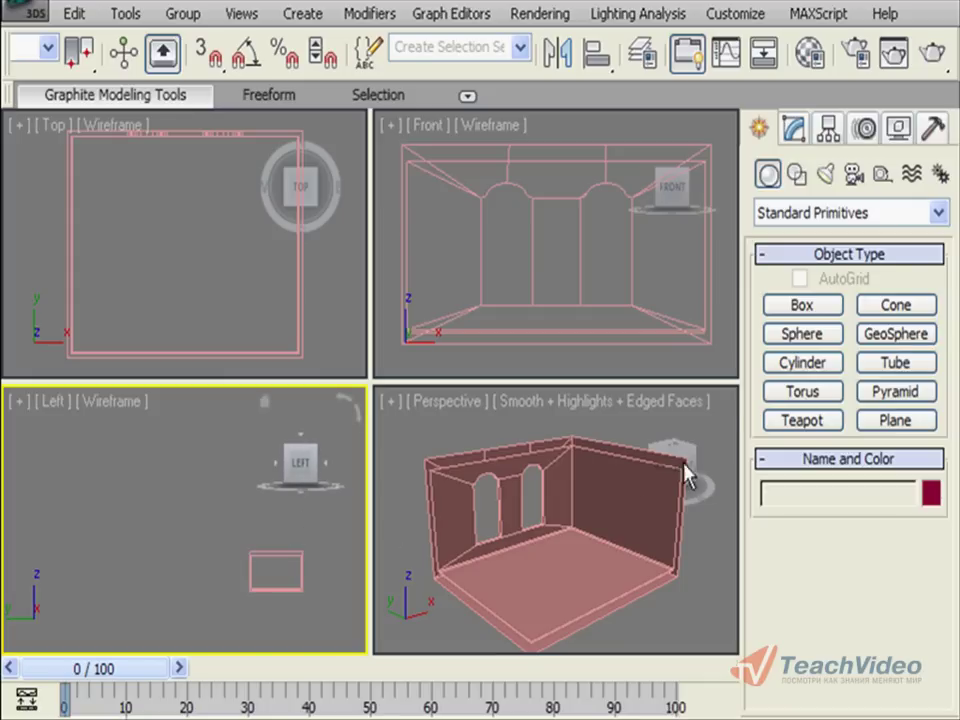
Create a Standard Target Direct light, Direct01, aimed diagonally down from above onto the room floor
click(826, 176)
click(831, 212)
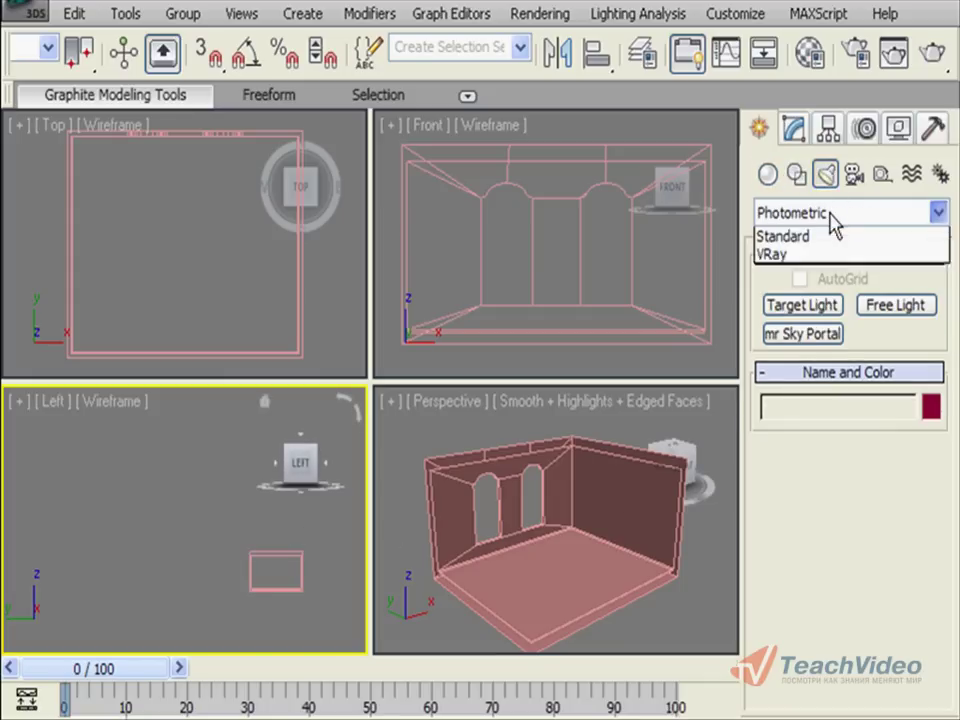
click(831, 257)
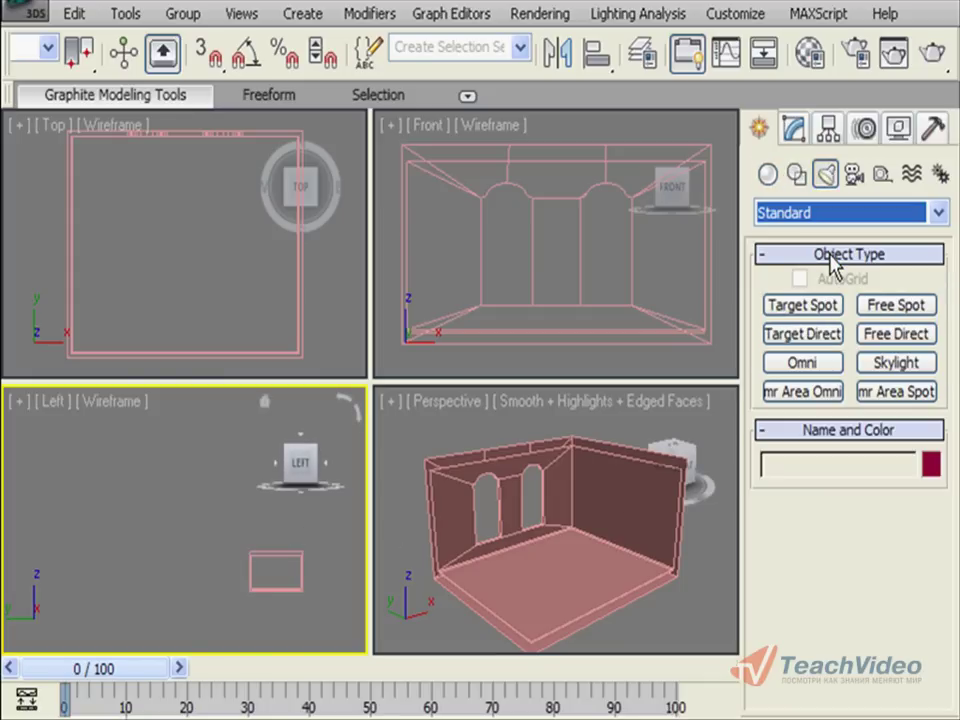
click(834, 337)
middle_drag(251, 514, 246, 538)
scroll(246, 538, down, 2)
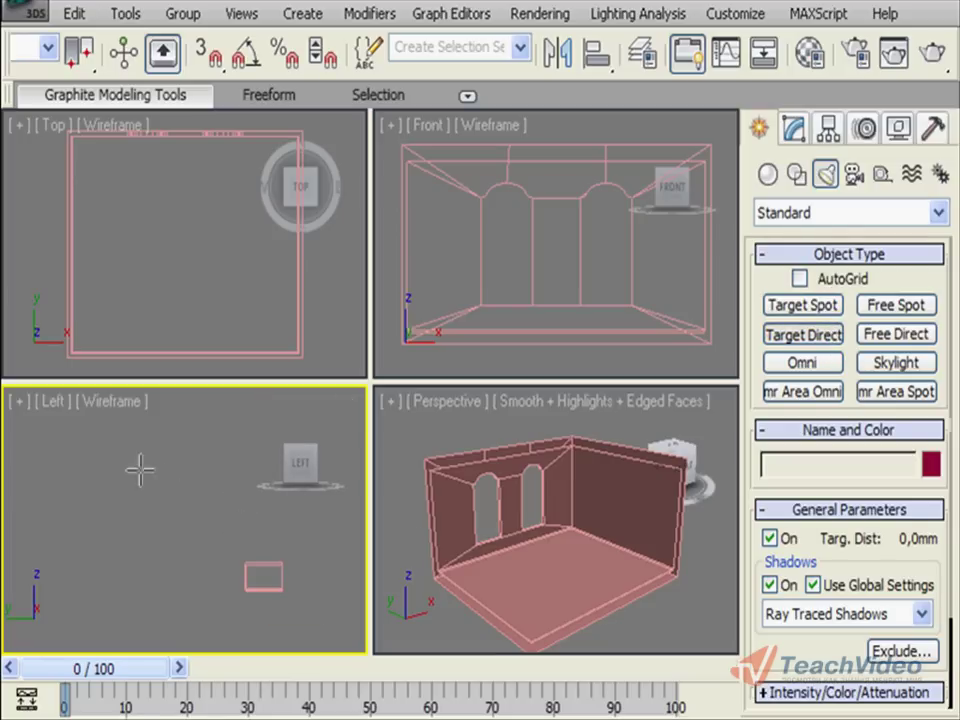
drag(117, 449, 278, 594)
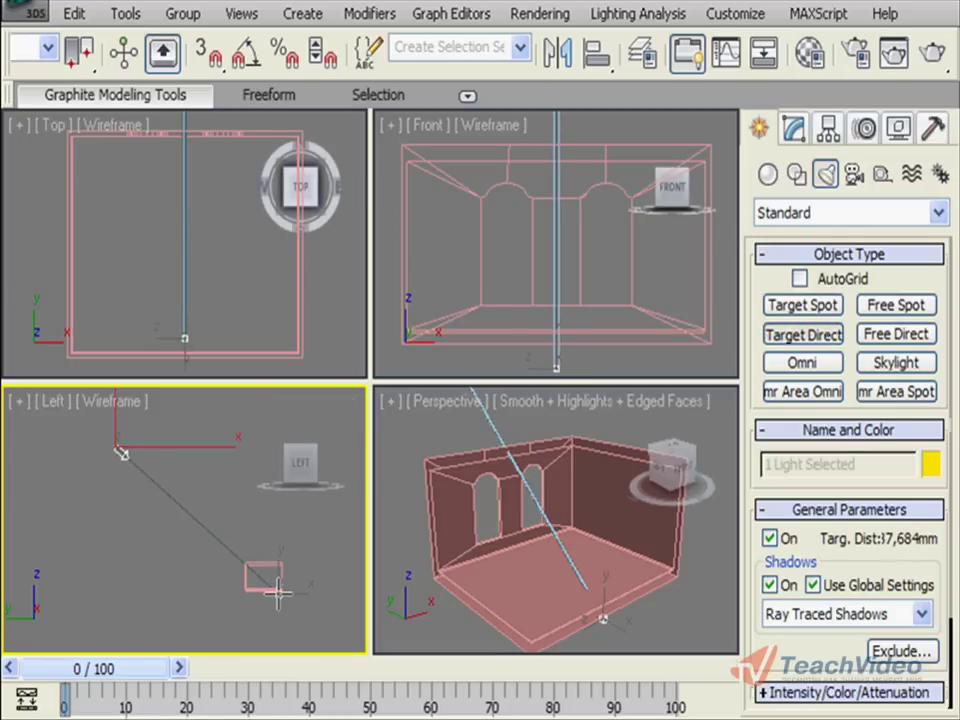
click(797, 134)
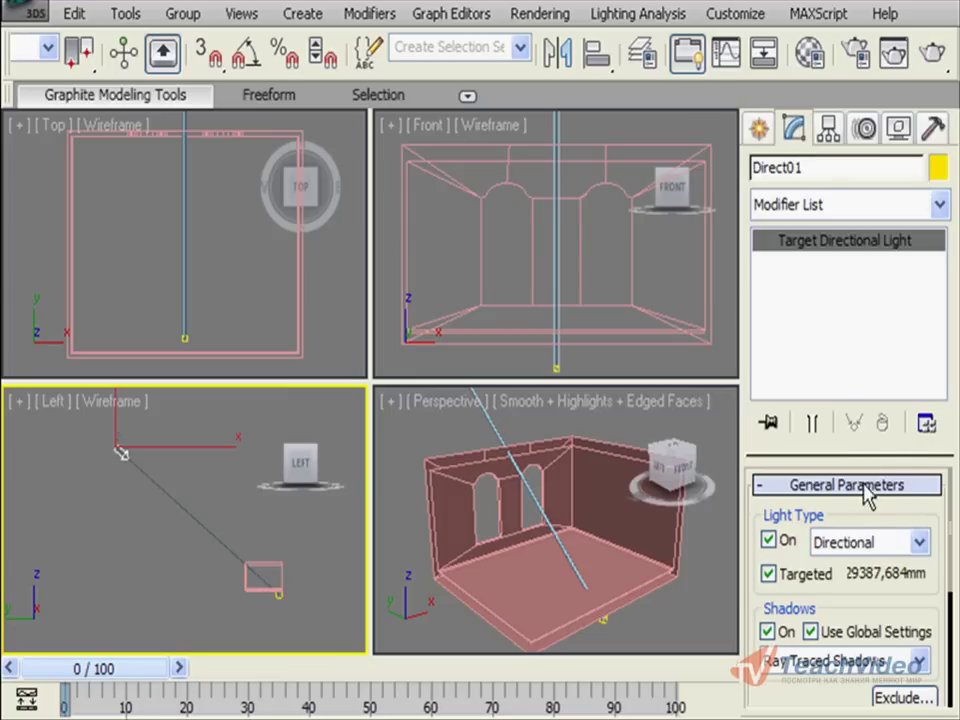
Set Direct01's shadow type to VRayShadow
drag(866, 508, 866, 492)
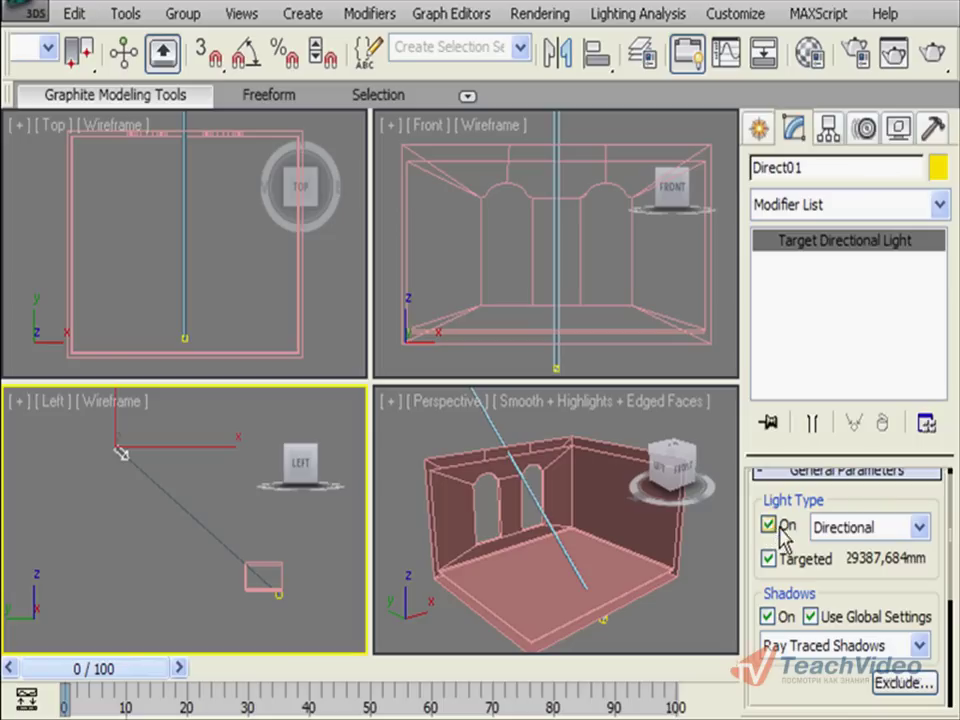
drag(840, 572, 845, 514)
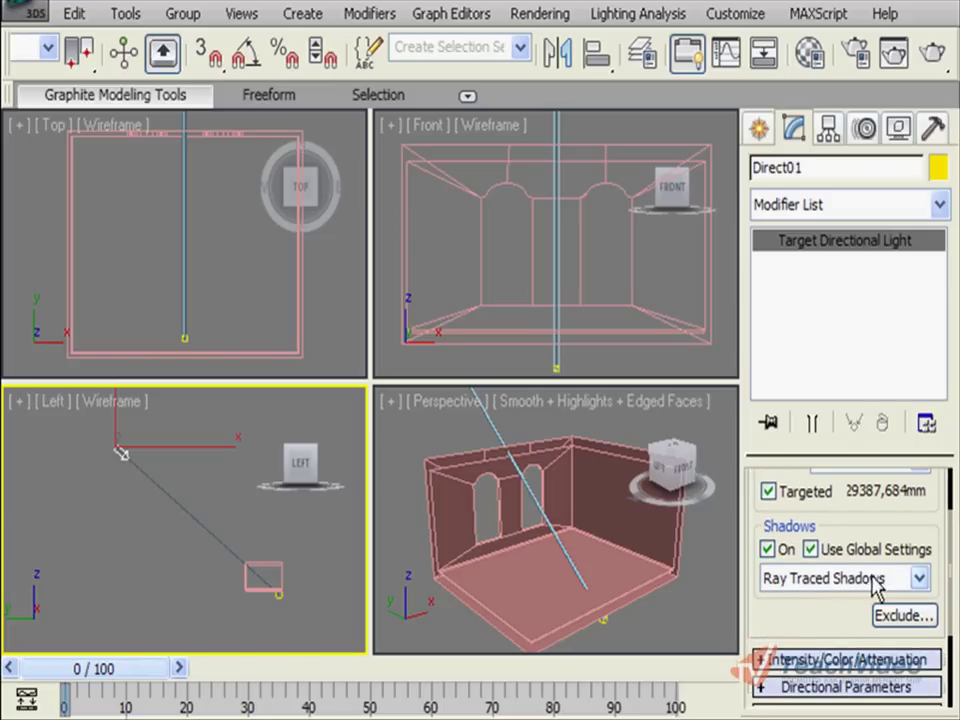
click(919, 578)
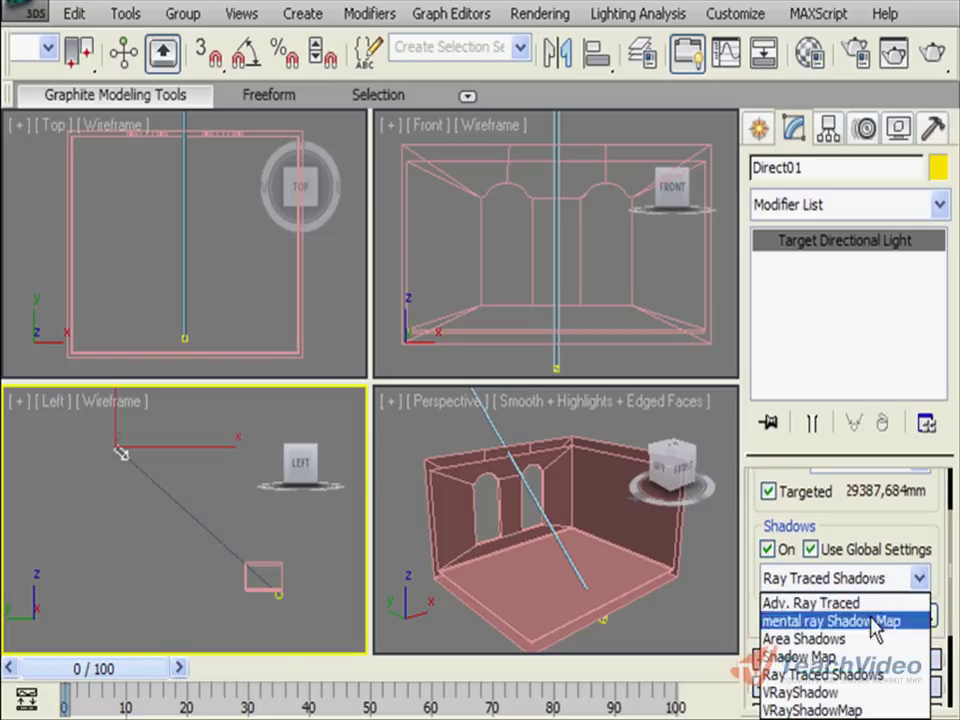
click(866, 692)
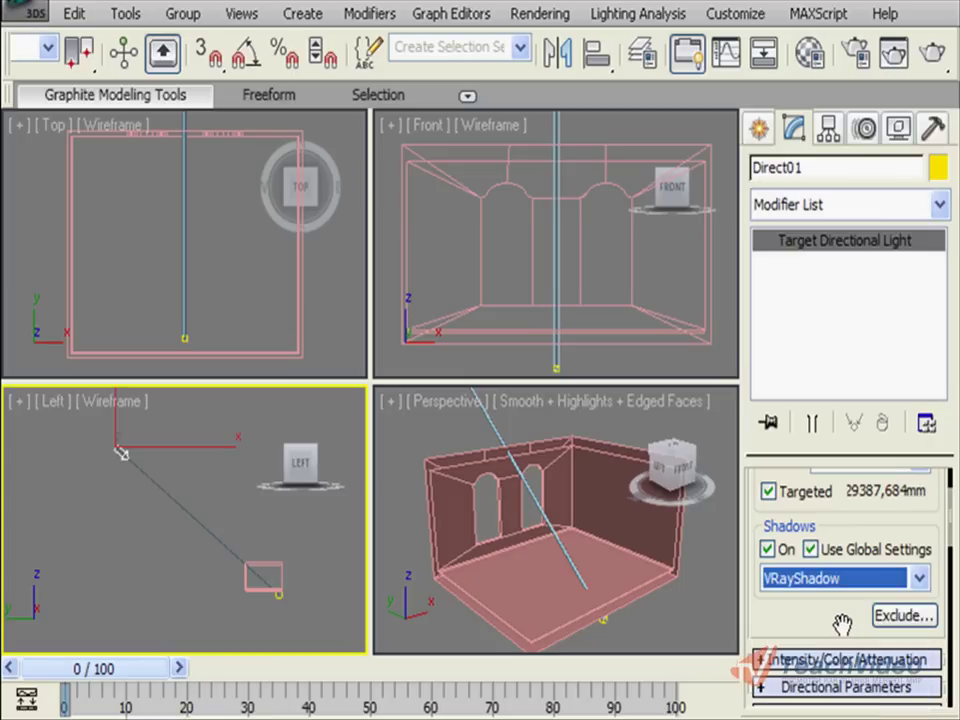
Raise Direct01's intensity Multiplier from 1.0 to 5.0
scroll(838, 527, down, 2)
click(825, 548)
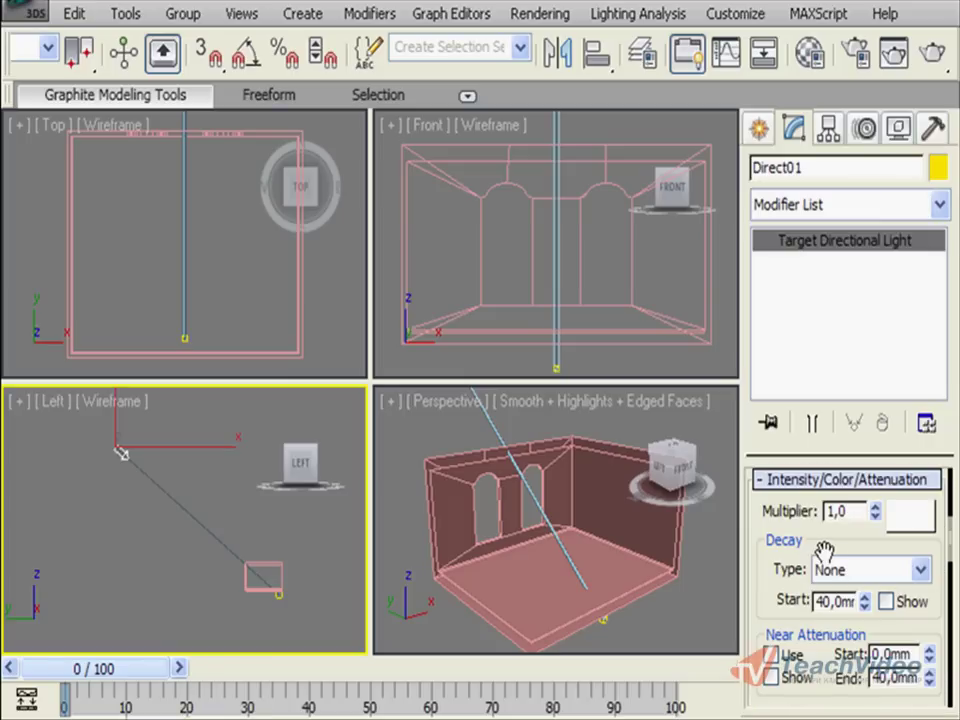
scroll(825, 548, down, 1)
text(5)
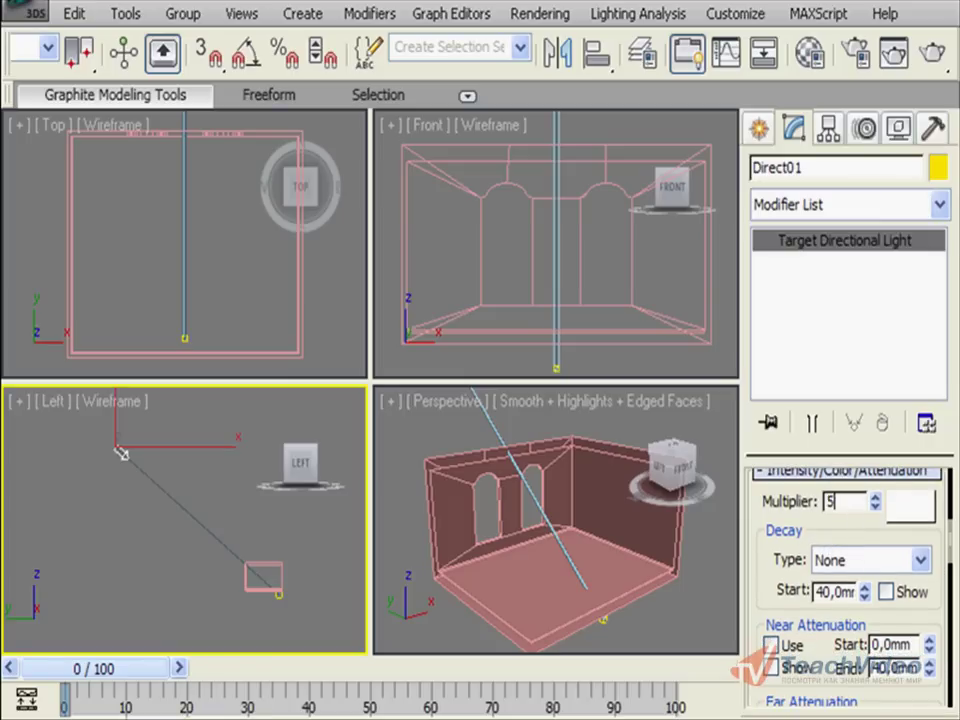
double_click(843, 501)
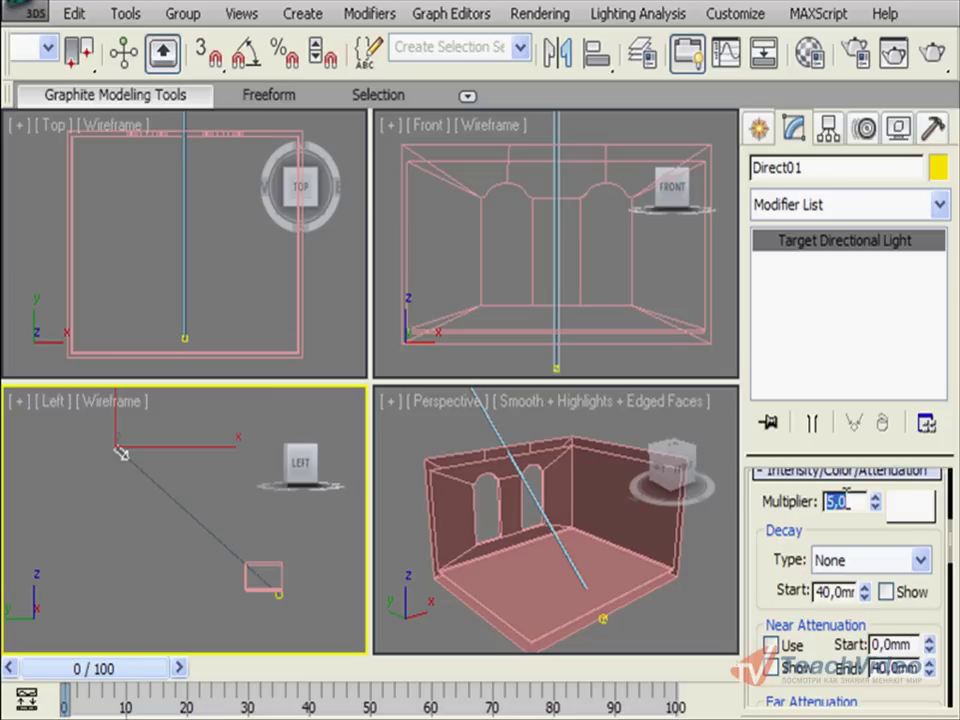
scroll(835, 515, down, 3)
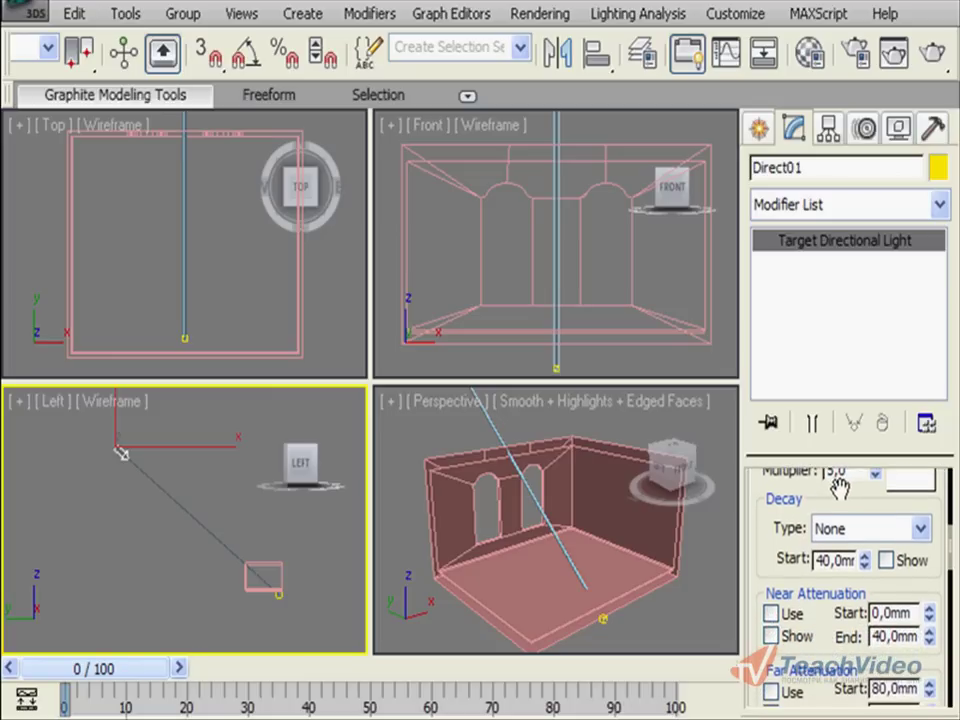
scroll(770, 540, down, 5)
scroll(765, 560, down, 7)
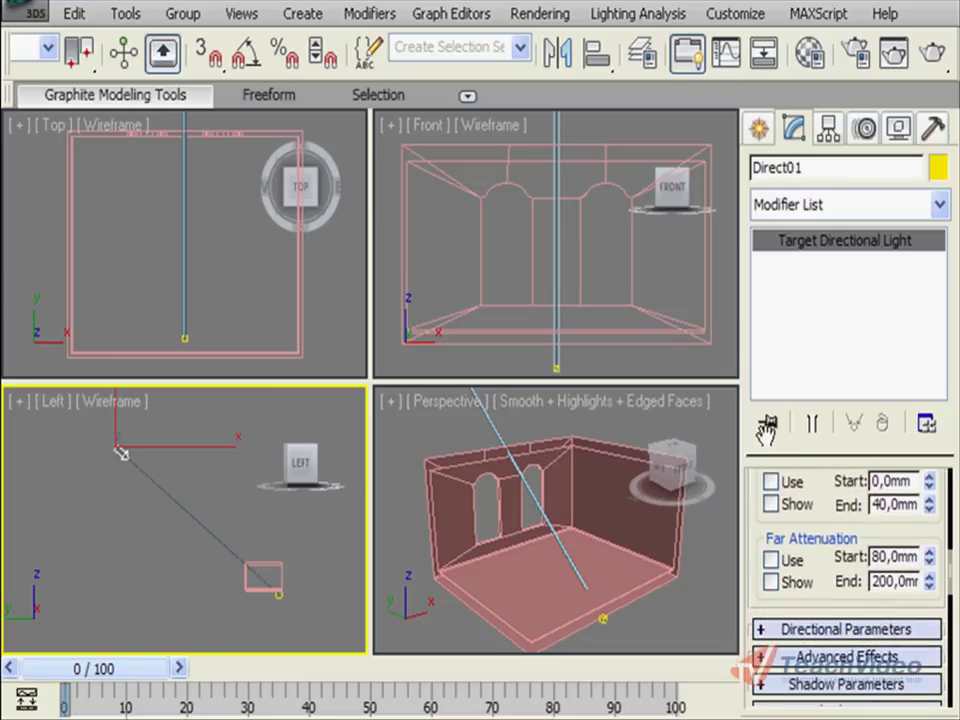
scroll(806, 620, down, 1)
scroll(808, 545, down, 3)
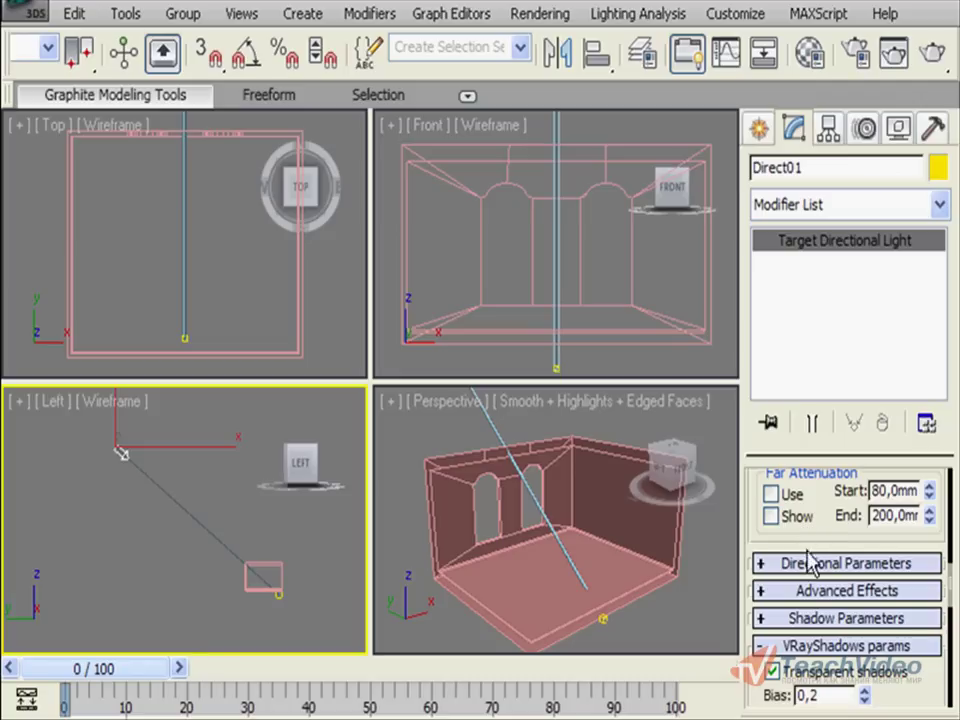
Set Direct01's Hotspot/Beam to 5000 mm
click(810, 562)
drag(806, 570, 816, 516)
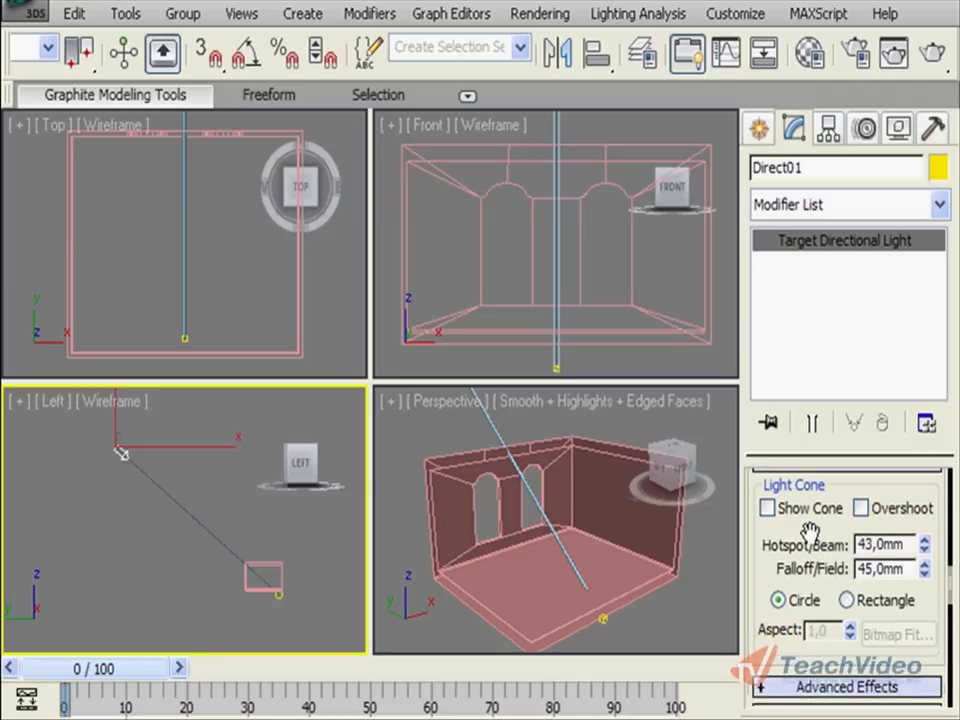
double_click(870, 529)
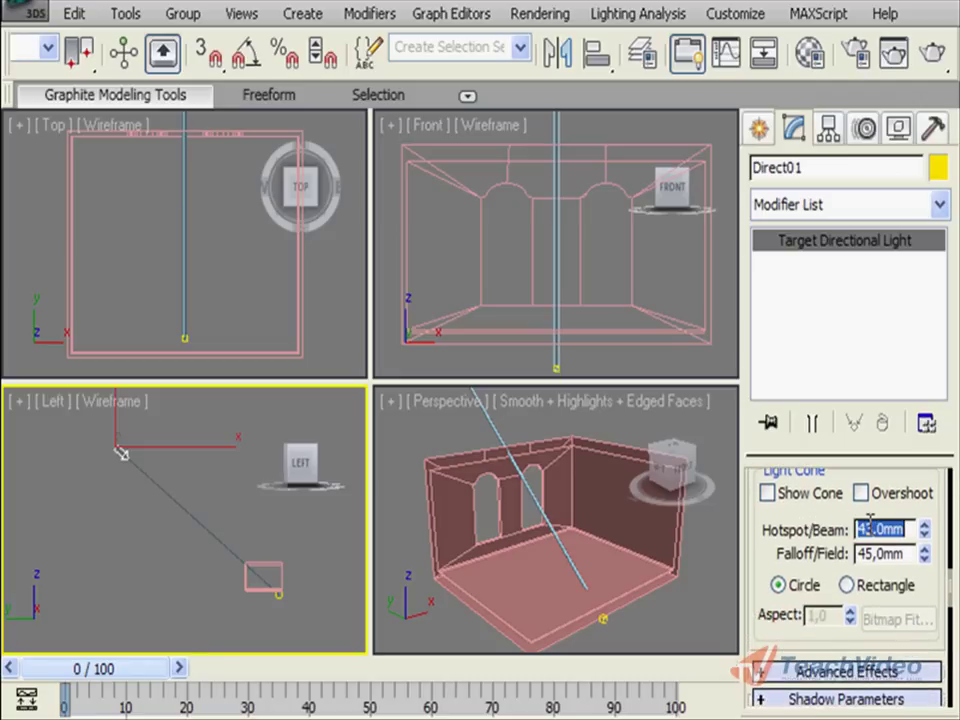
text(500)
key(Return)
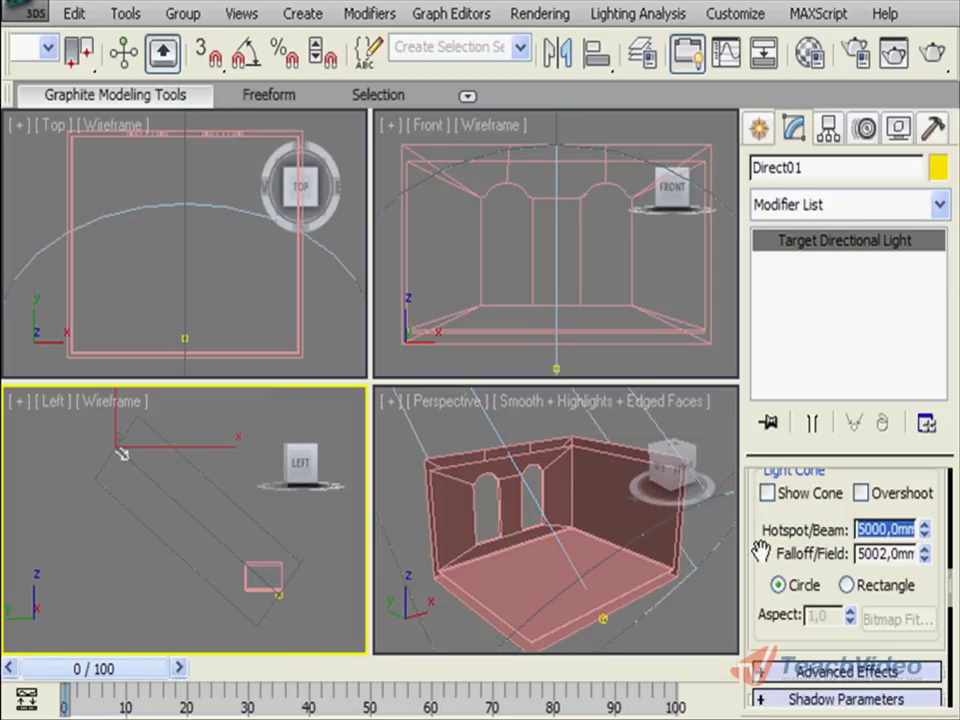
Enable spherical area shadows with U, V and W sizes of 500 mm and 3 subdivs
scroll(760, 551, down, 3)
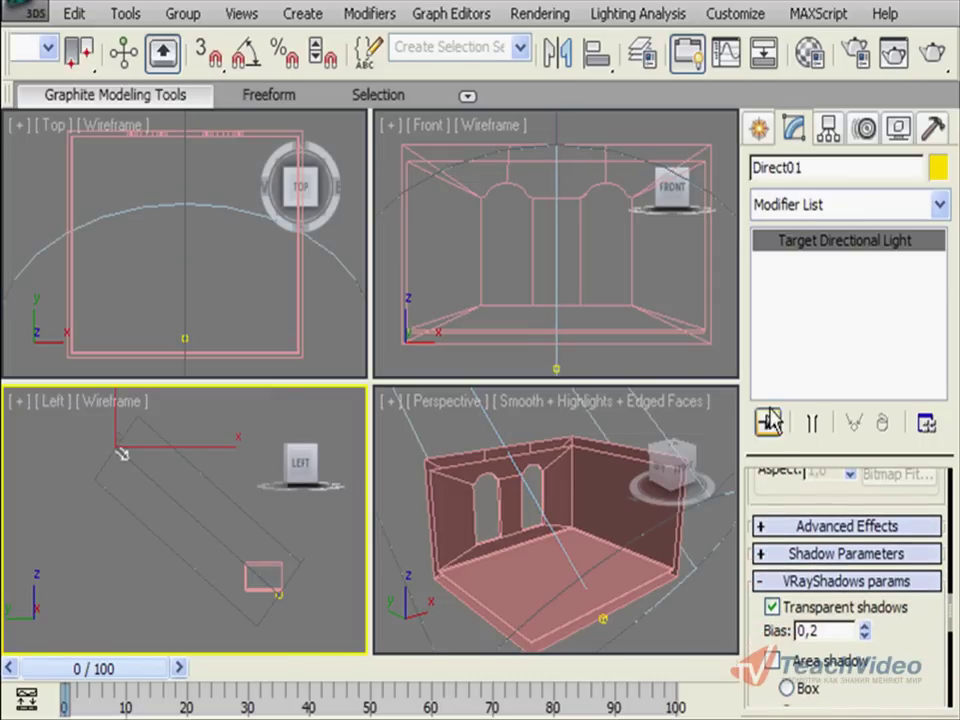
scroll(900, 620, down, 2)
drag(913, 638, 911, 521)
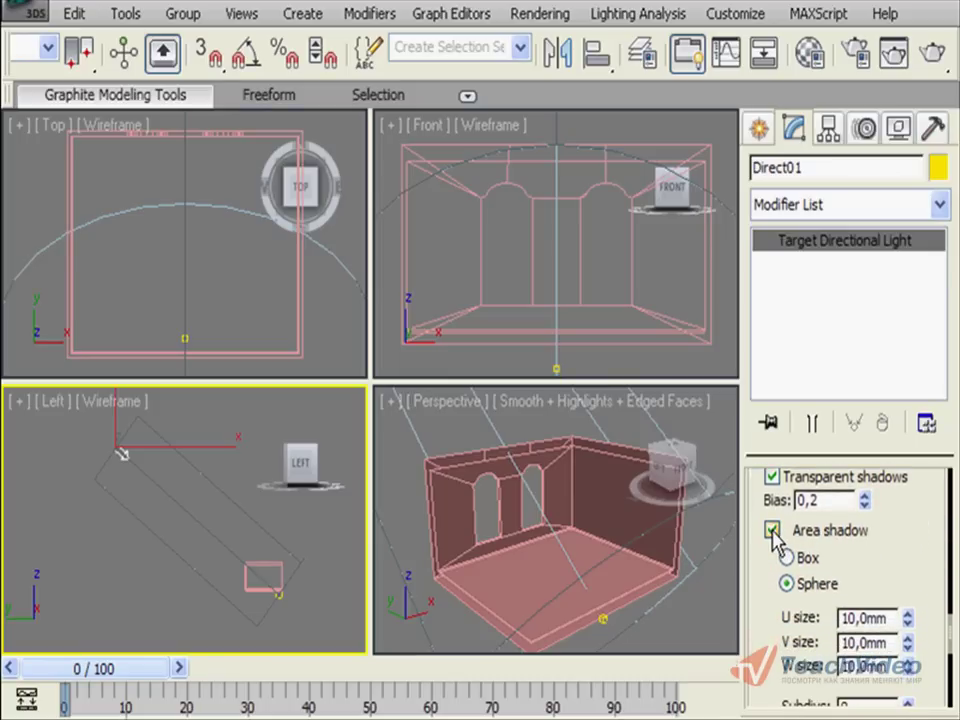
drag(771, 617, 771, 598)
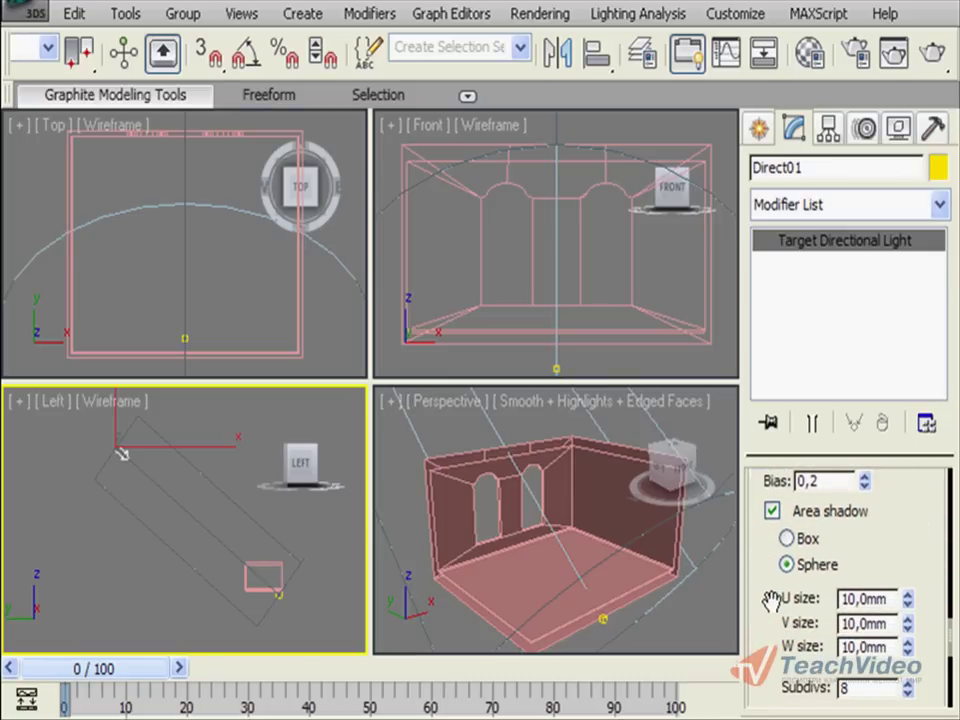
double_click(850, 598)
text(500)
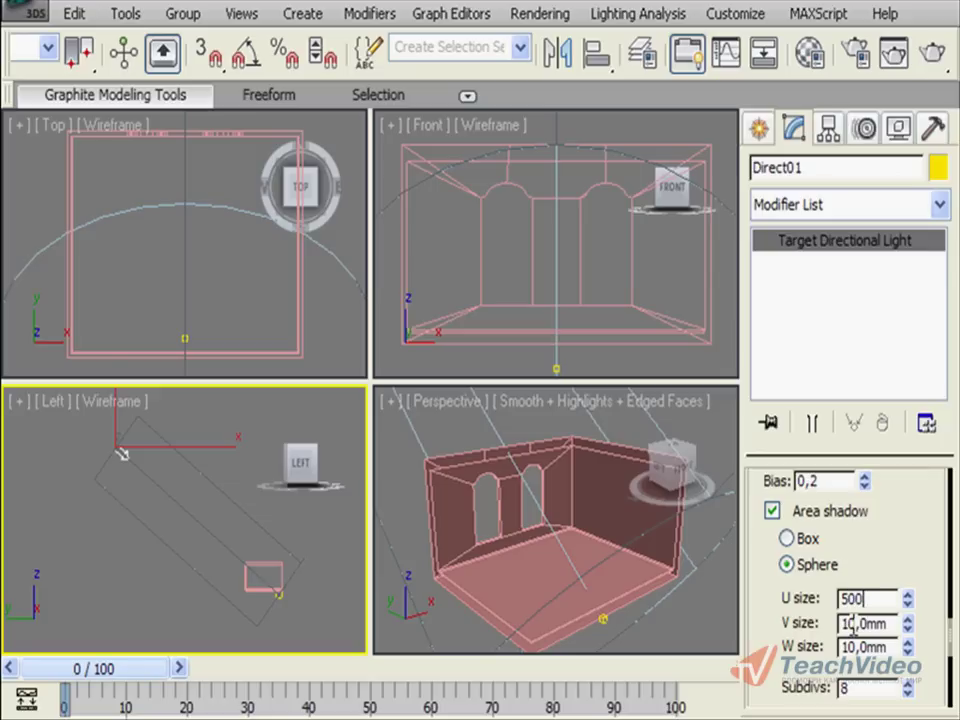
double_click(848, 623)
text(5)
double_click(853, 645)
text(500)
key(Return)
drag(758, 664, 758, 594)
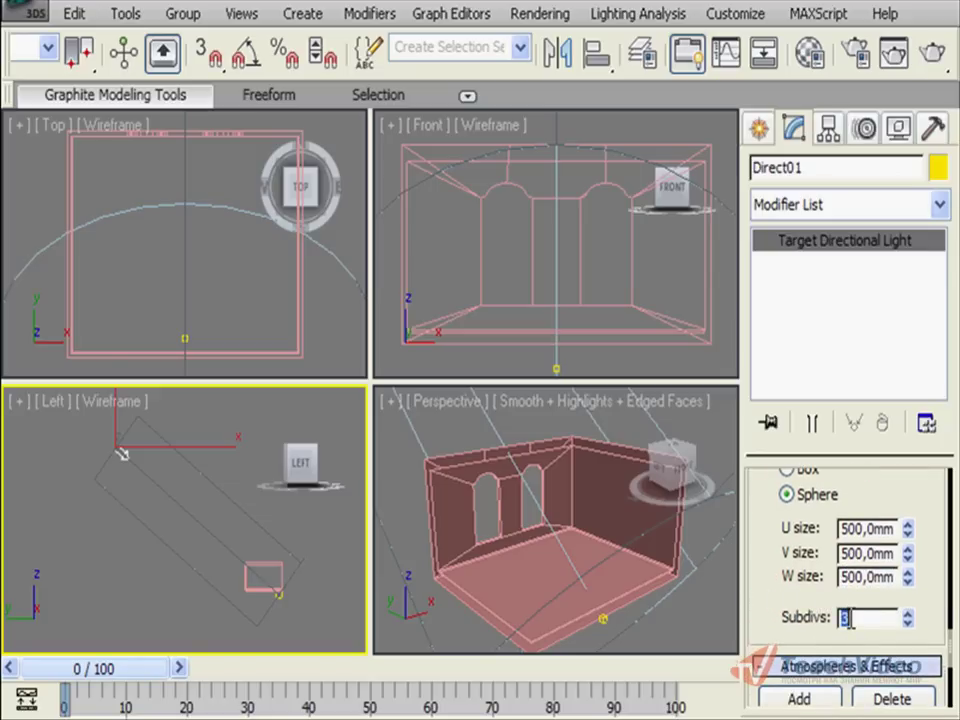
drag(778, 598, 783, 498)
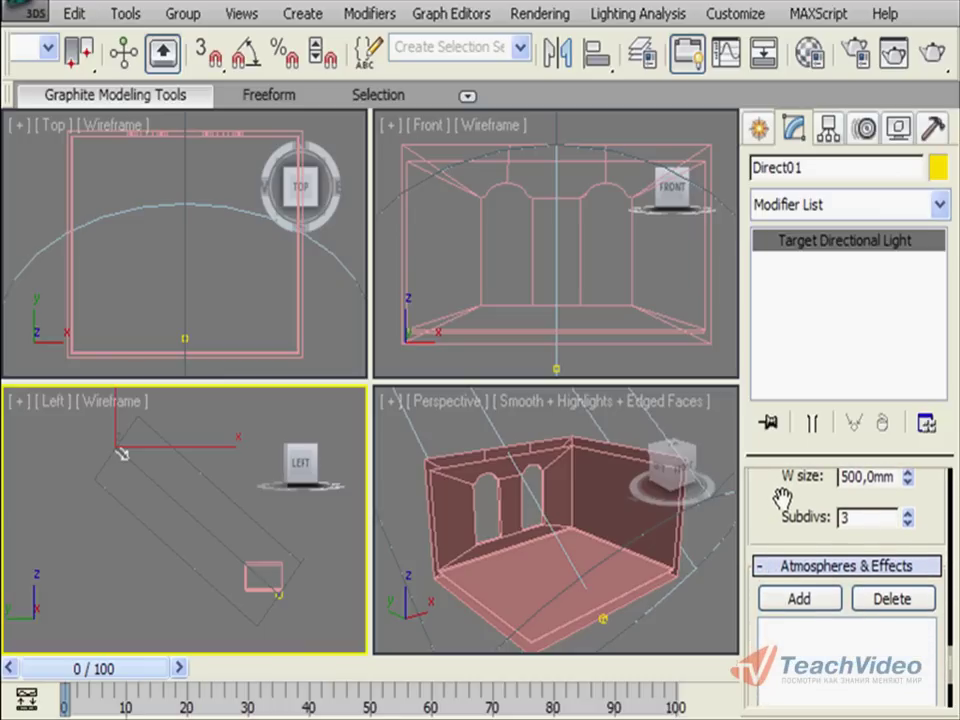
Place target camera Camera01 in the room's lower-left corner aimed inward and view through it
click(761, 138)
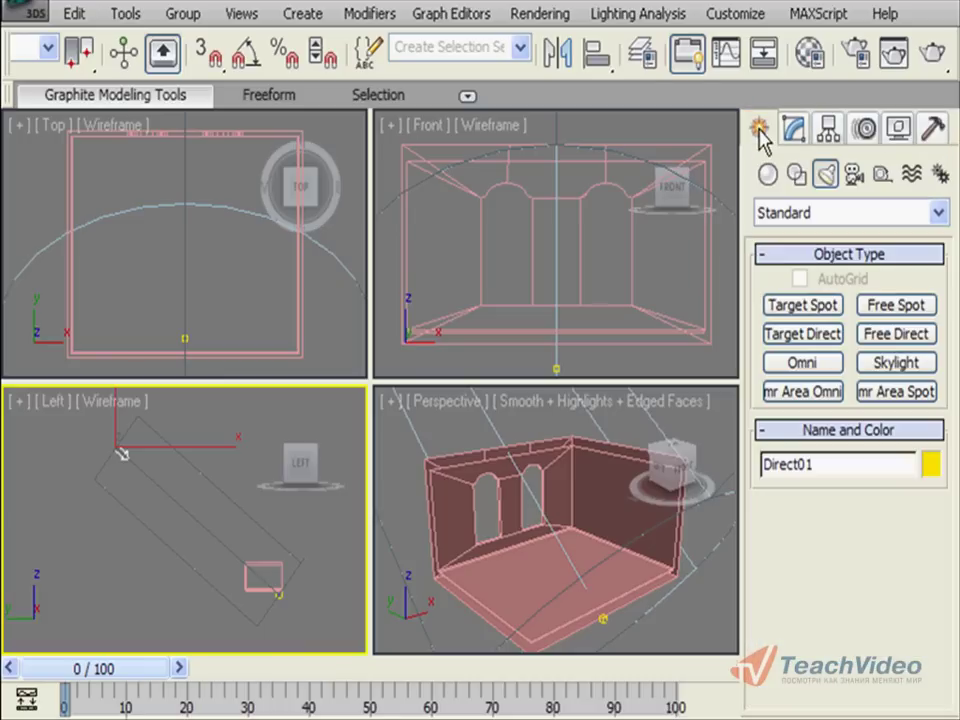
click(853, 175)
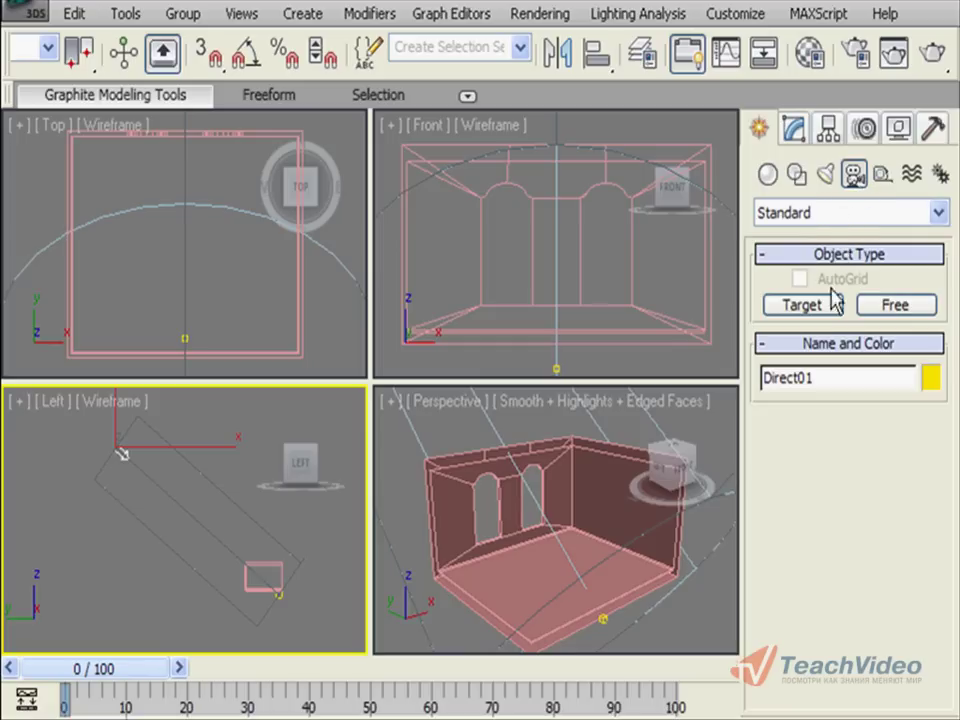
click(800, 305)
click(256, 276)
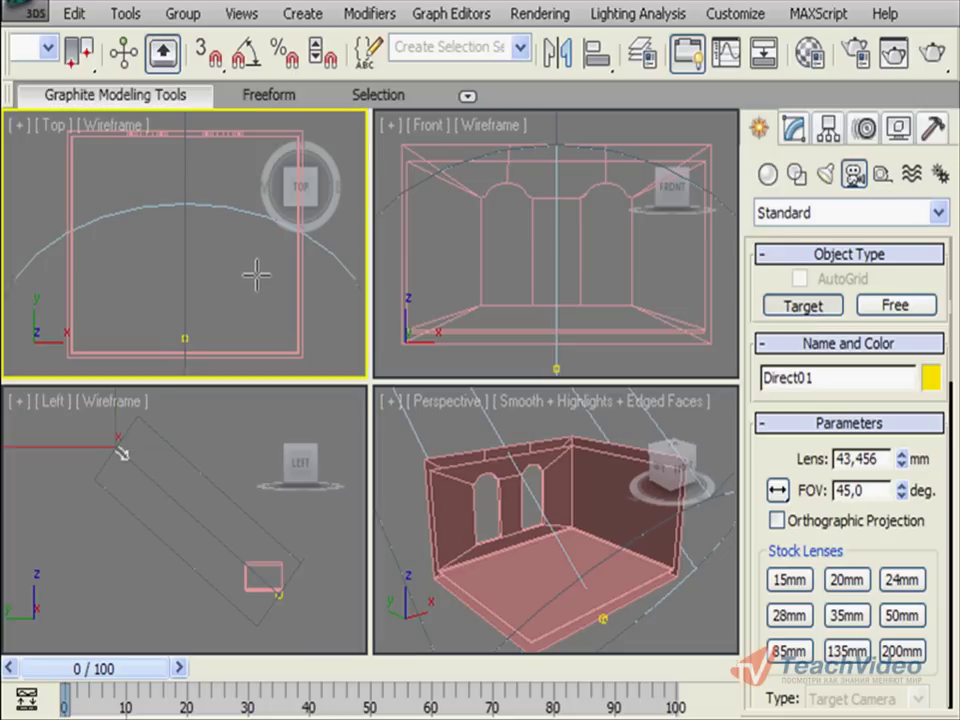
mouse_move(96, 343)
mouse_down()
mouse_move(157, 297)
mouse_move(264, 177)
mouse_up()
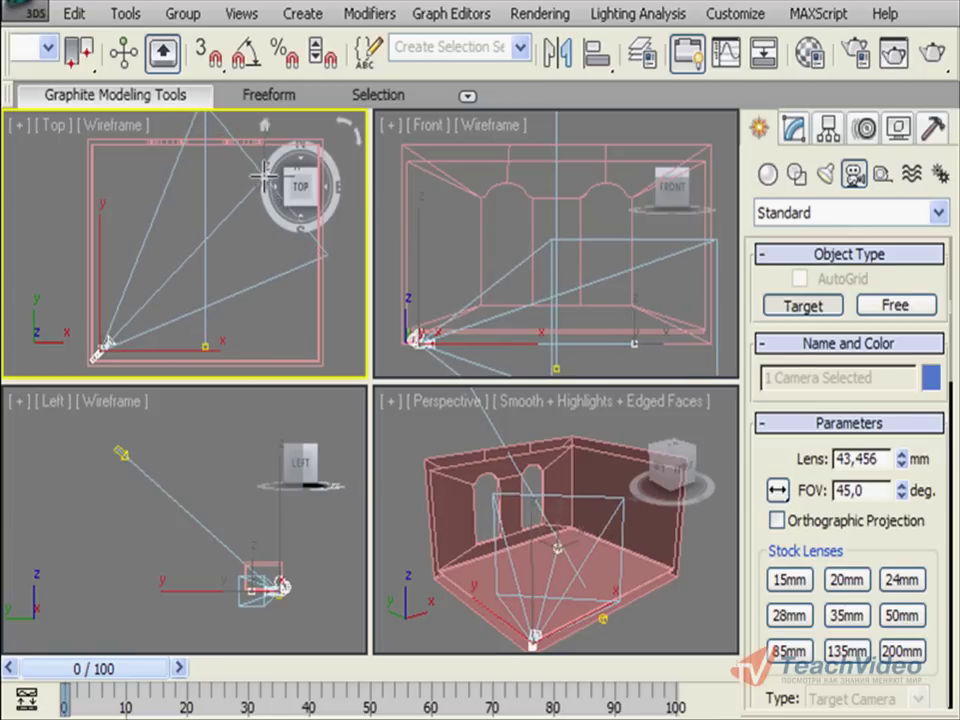
right_click(520, 480)
key(c)
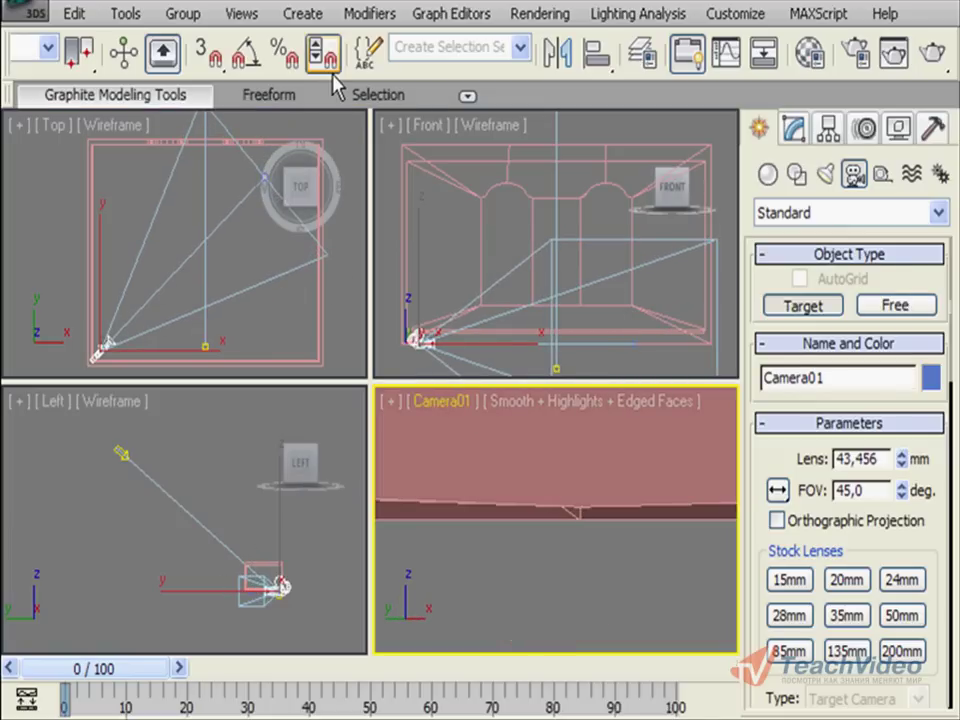
Lift Camera01 and Camera01.Target higher in the room so the view shows the arched wall
drag(328, 79, 698, 97)
click(248, 52)
drag(420, 278, 424, 214)
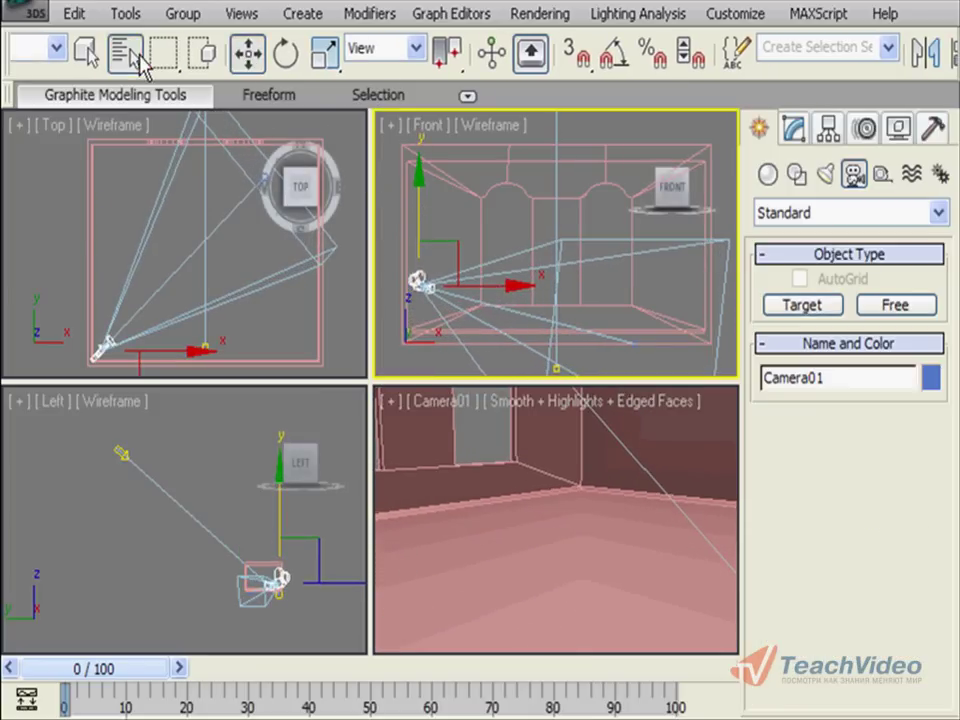
click(124, 52)
ctrl+click(205, 388)
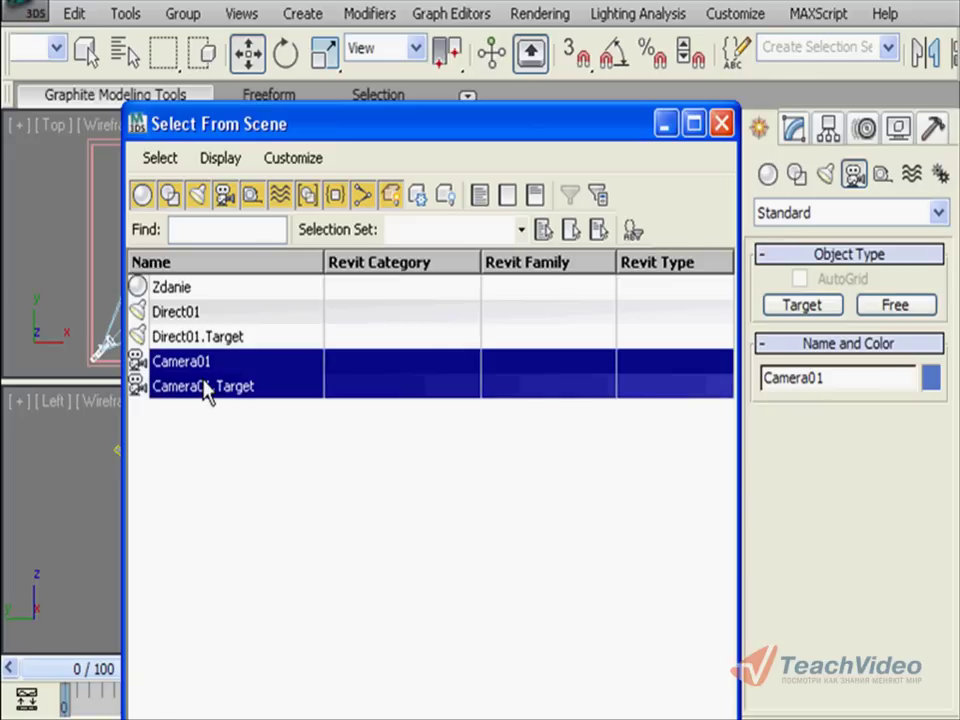
double_click(205, 388)
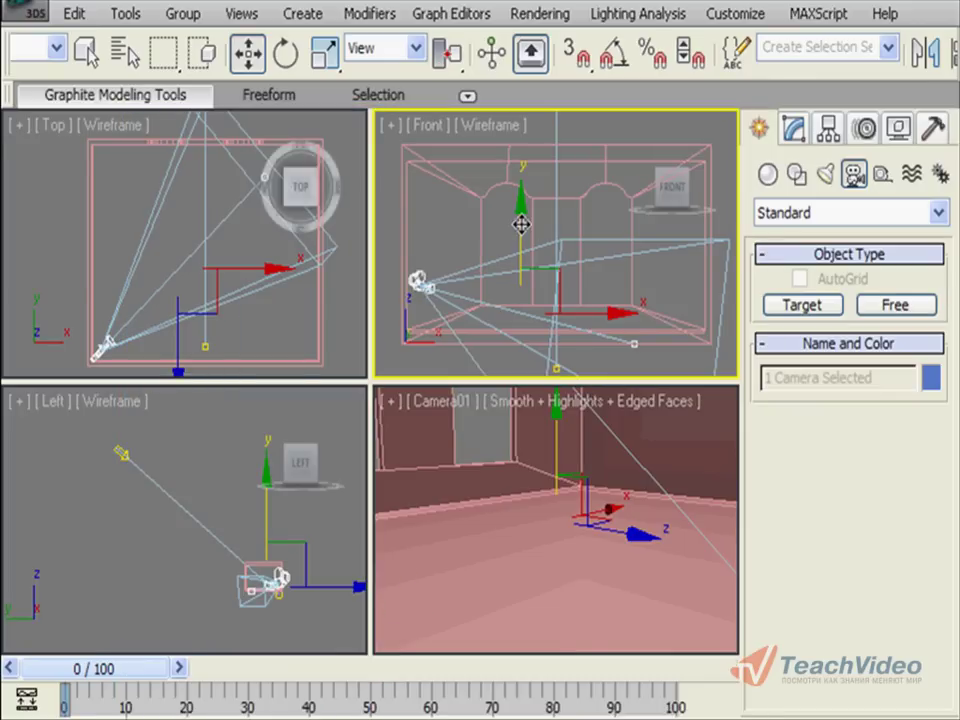
drag(521, 224, 526, 150)
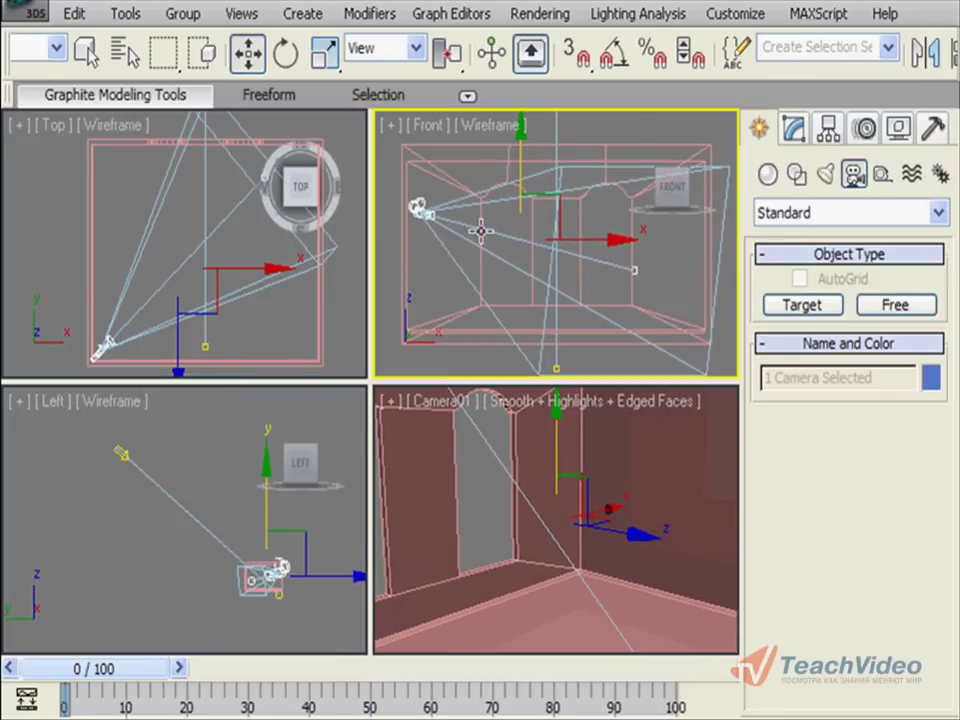
Set Camera01's lens to 20 mm, then its field of view to 85°
click(651, 279)
click(793, 127)
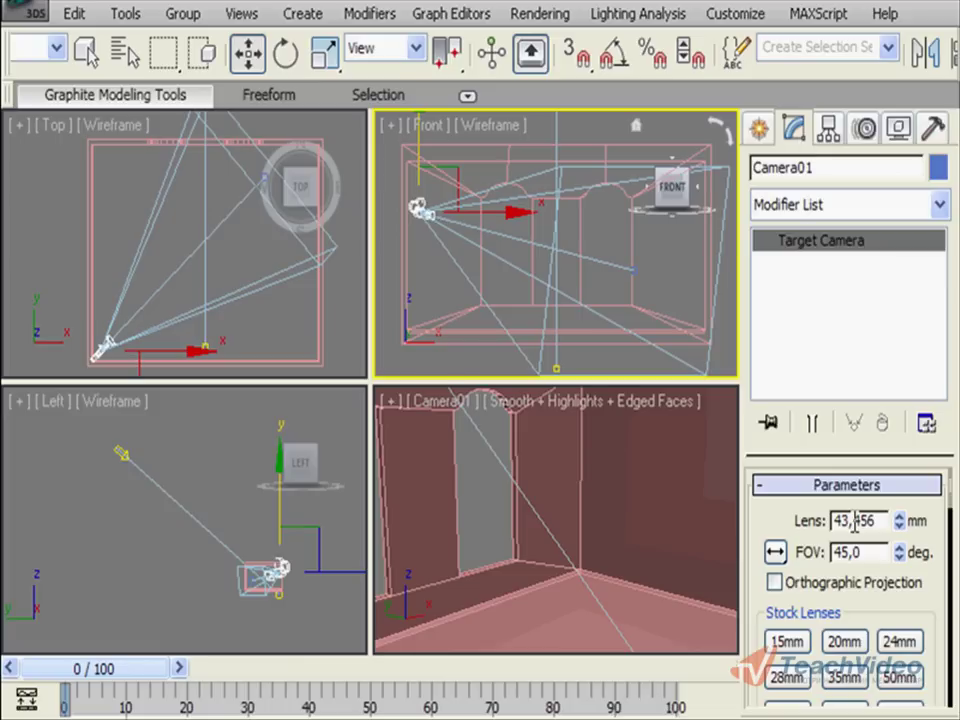
double_click(855, 520)
text(20)
key(Return)
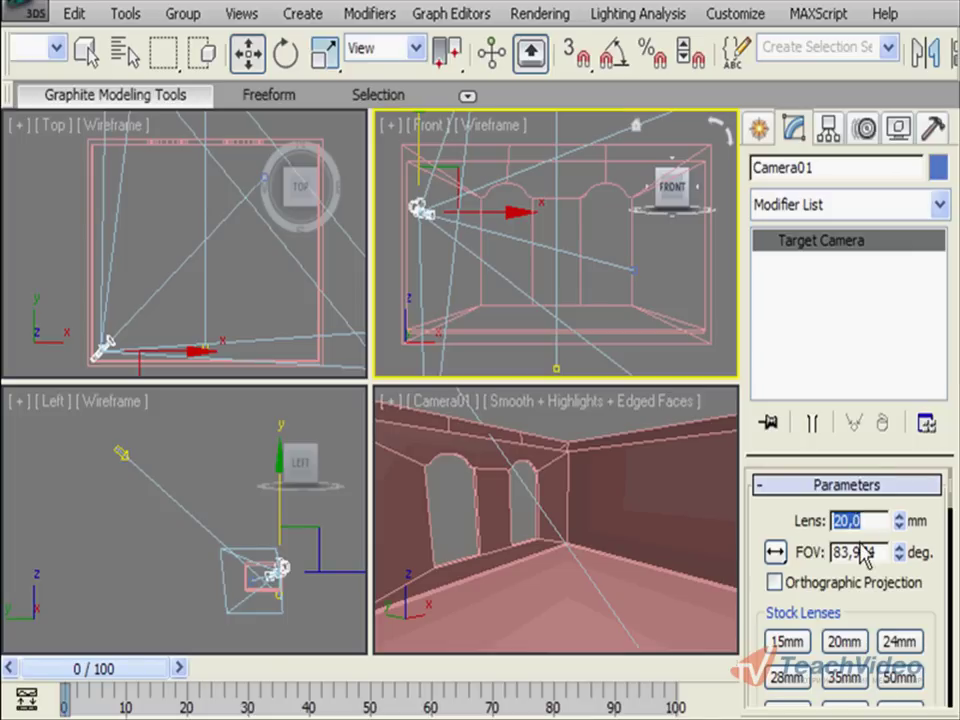
double_click(860, 552)
text(85)
key(Return)
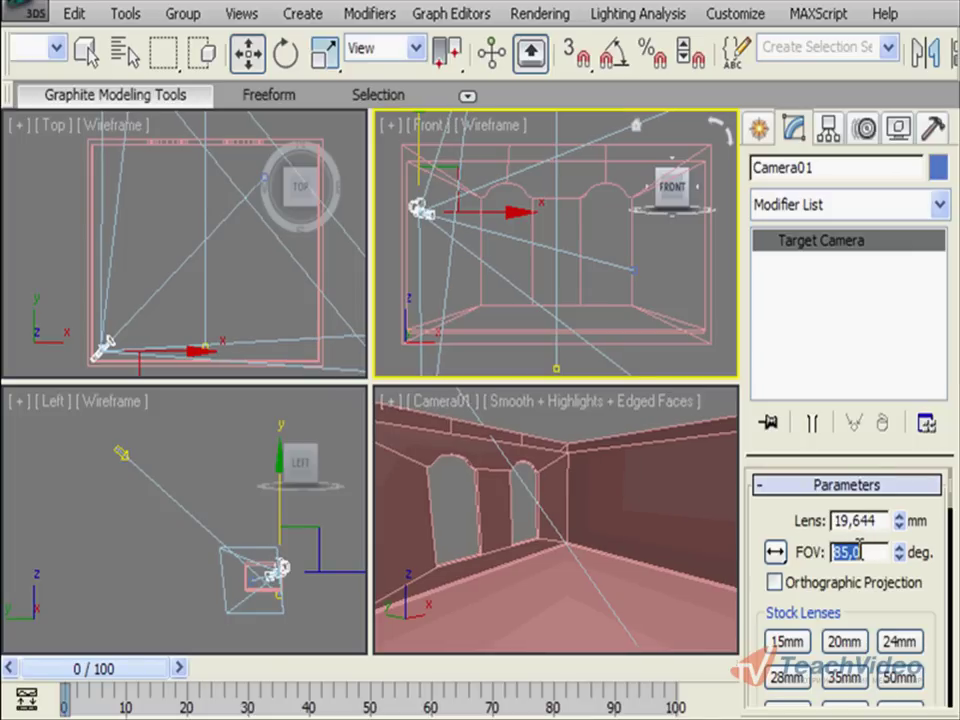
click(758, 128)
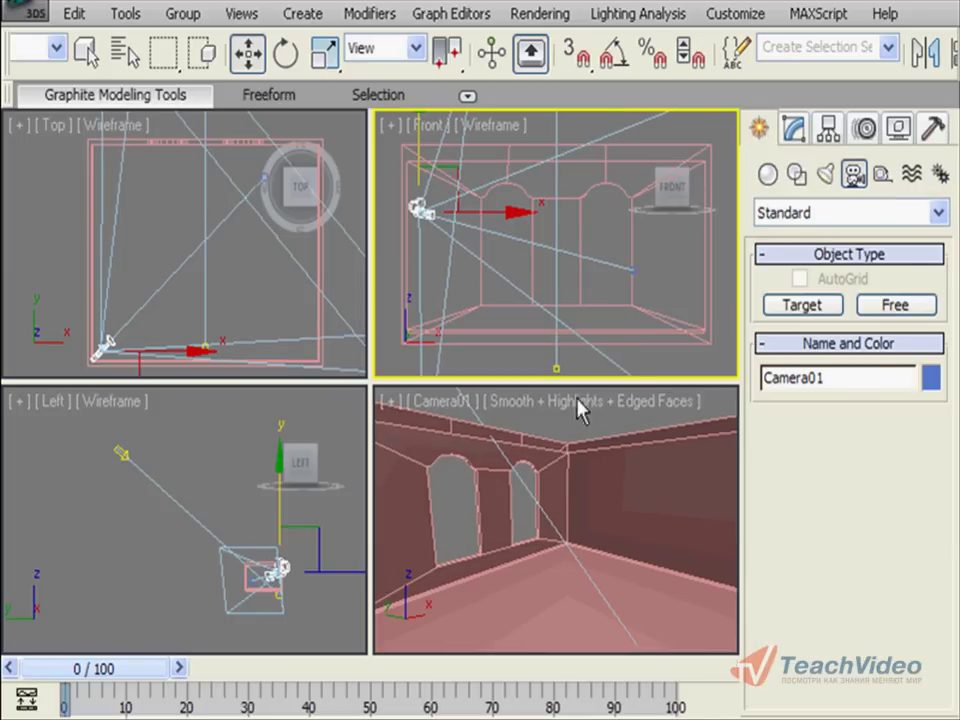
click(506, 509)
Select the building and rename its material in the Material Editor to 'Zdanie'
click(506, 509)
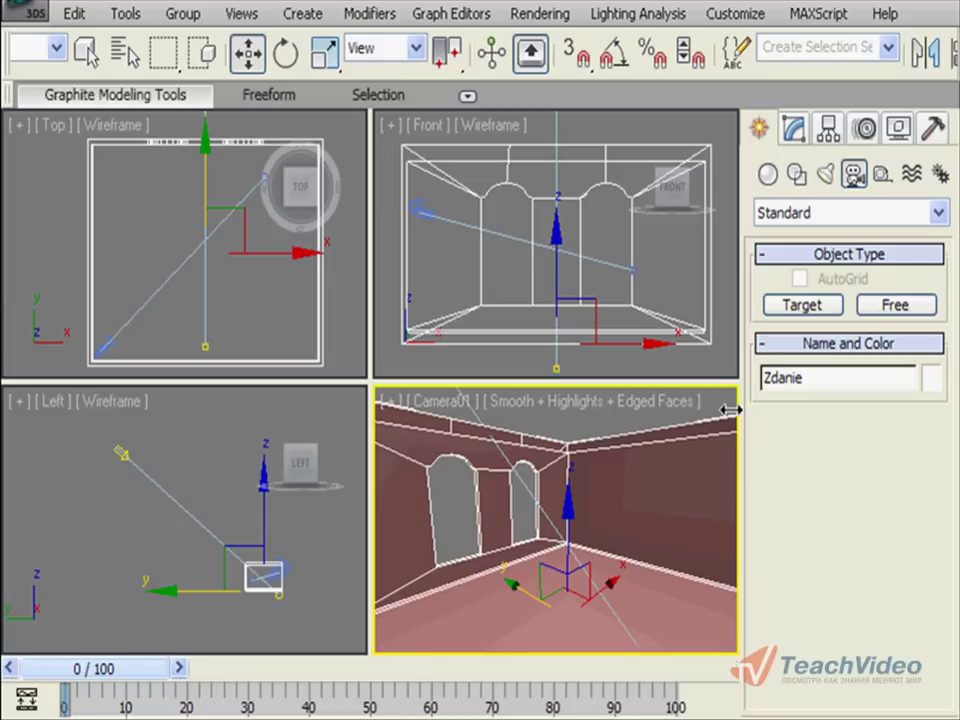
drag(818, 74, 458, 74)
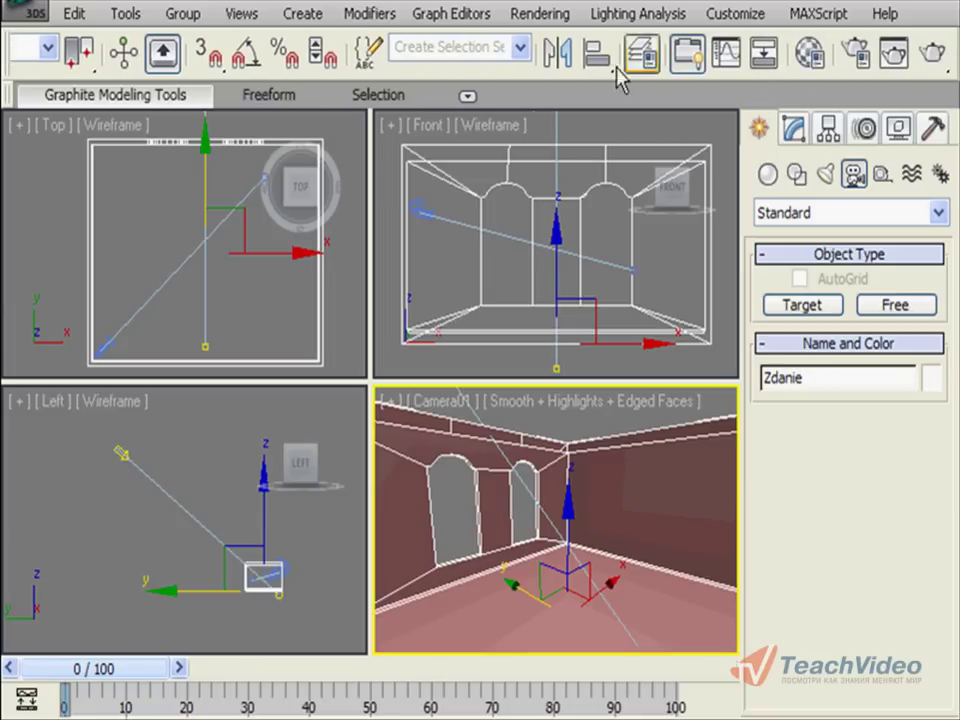
click(808, 55)
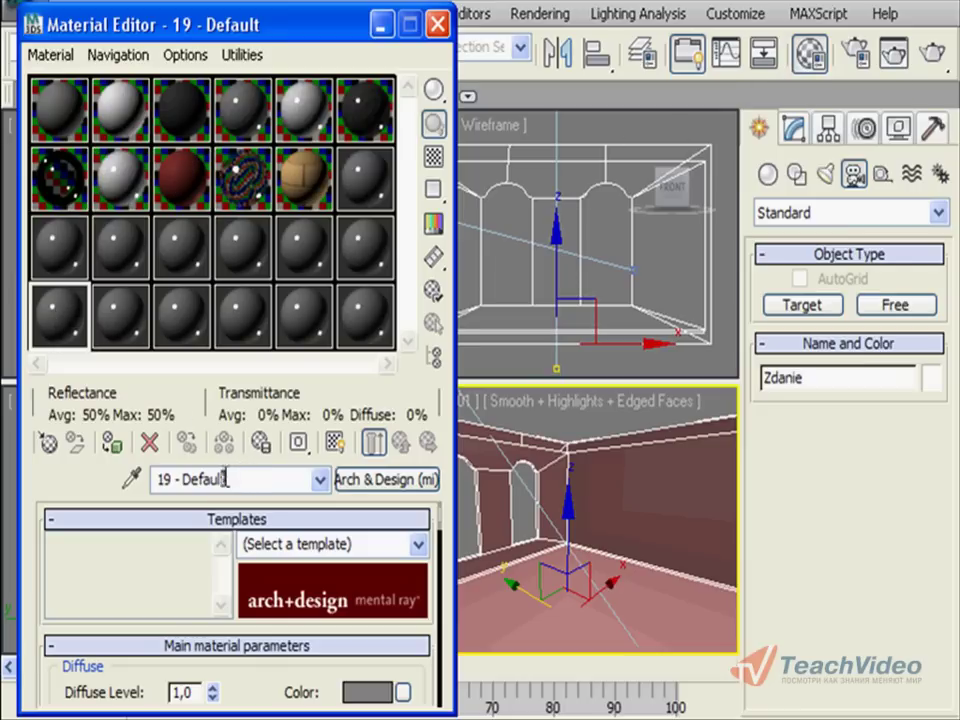
drag(226, 479, 153, 480)
text(Zdanie)
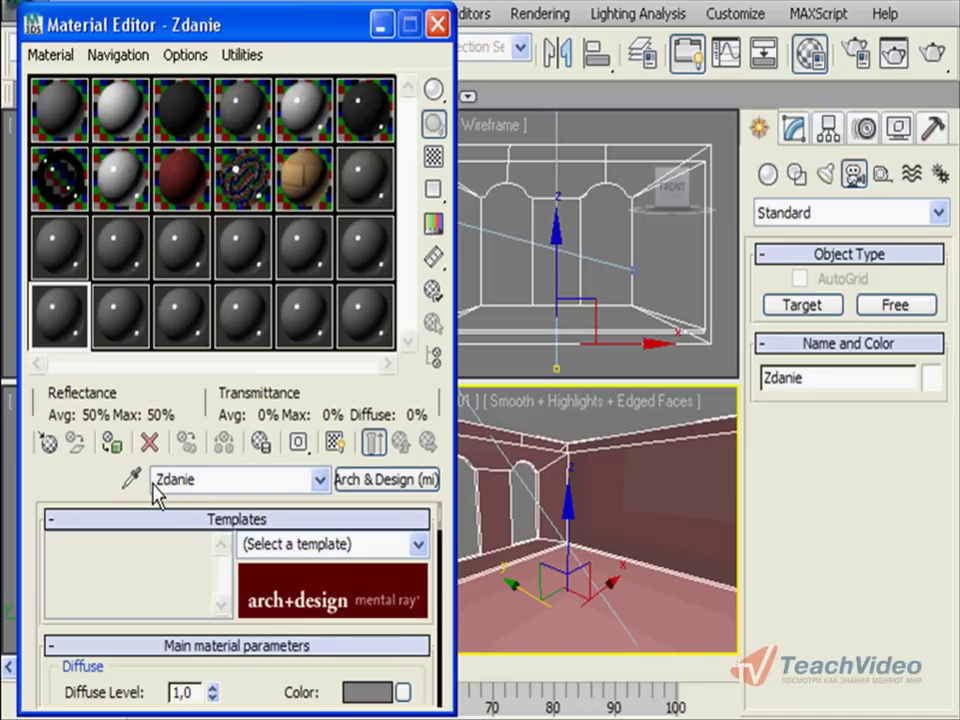
Convert the Zdanie material to Multi/Sub-Object with 10 sub-materials, discarding the old one
click(365, 484)
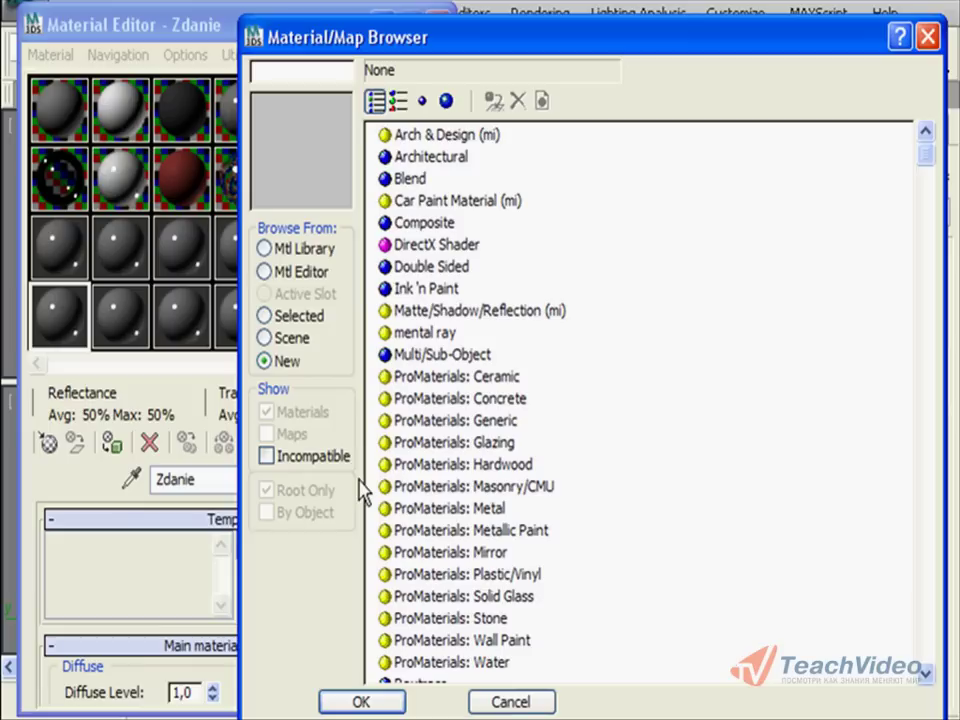
click(435, 364)
double_click(435, 364)
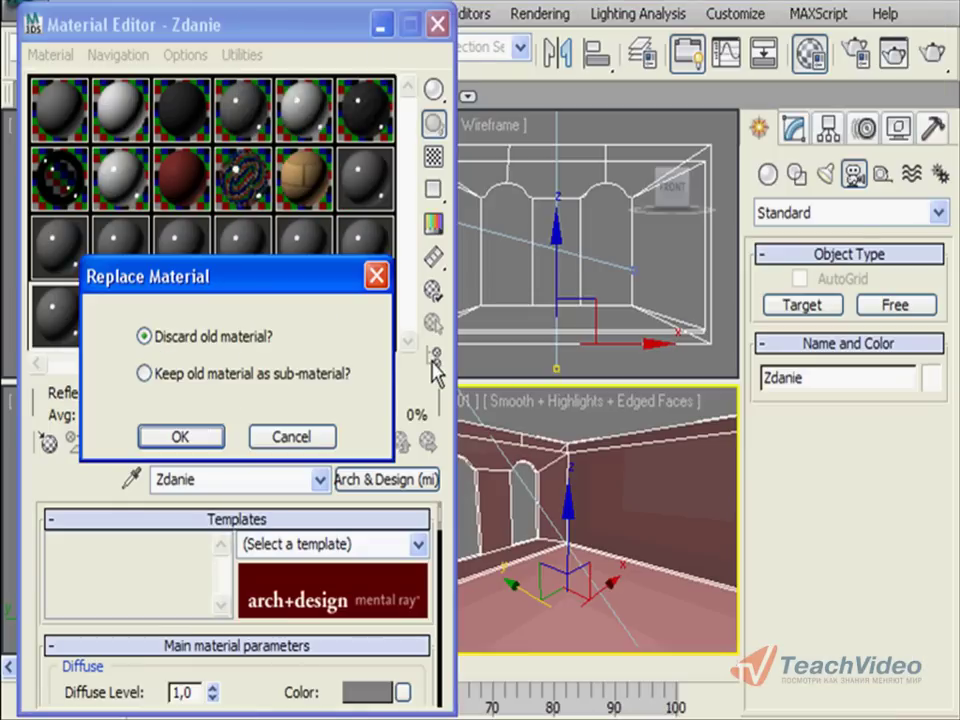
click(203, 442)
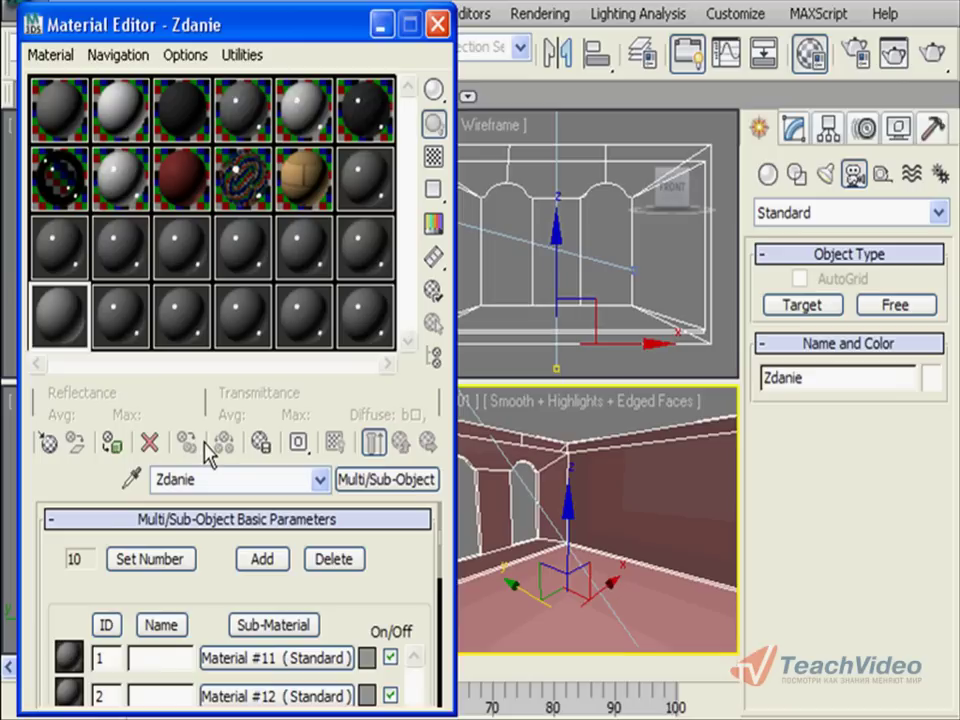
click(538, 14)
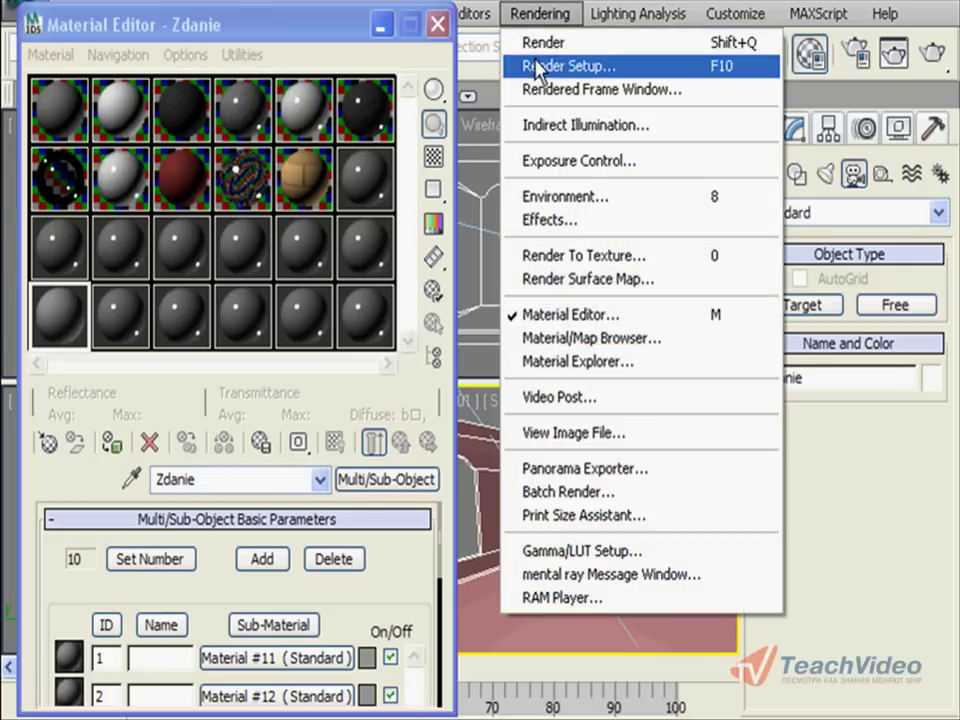
Set output size to 320x240 and assign V-Ray Adv 1.50.SP3a as the production renderer
click(527, 64)
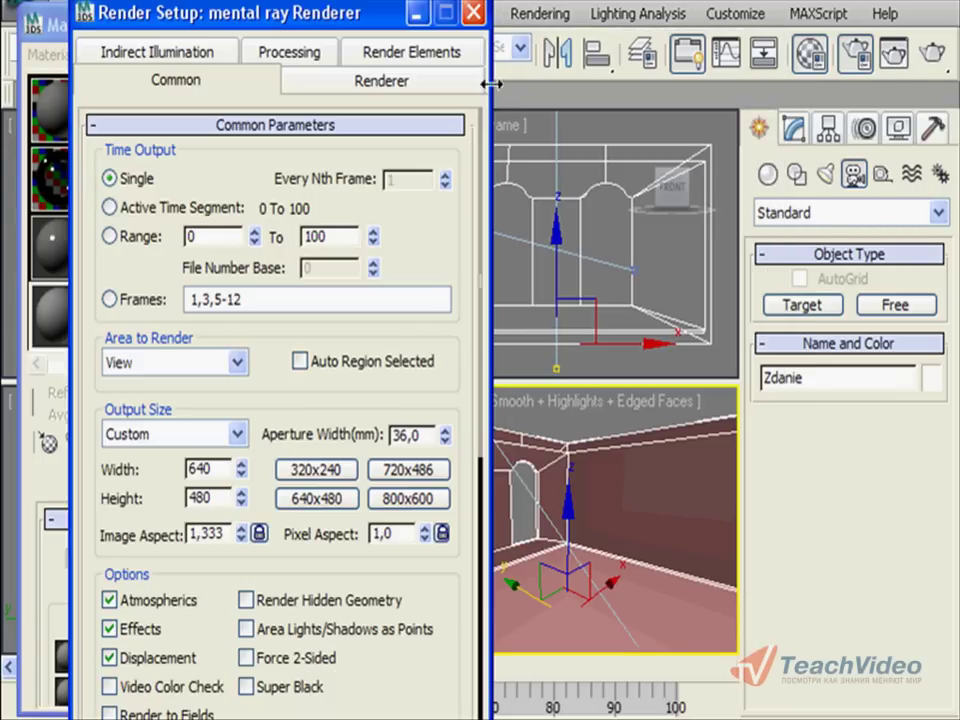
click(305, 472)
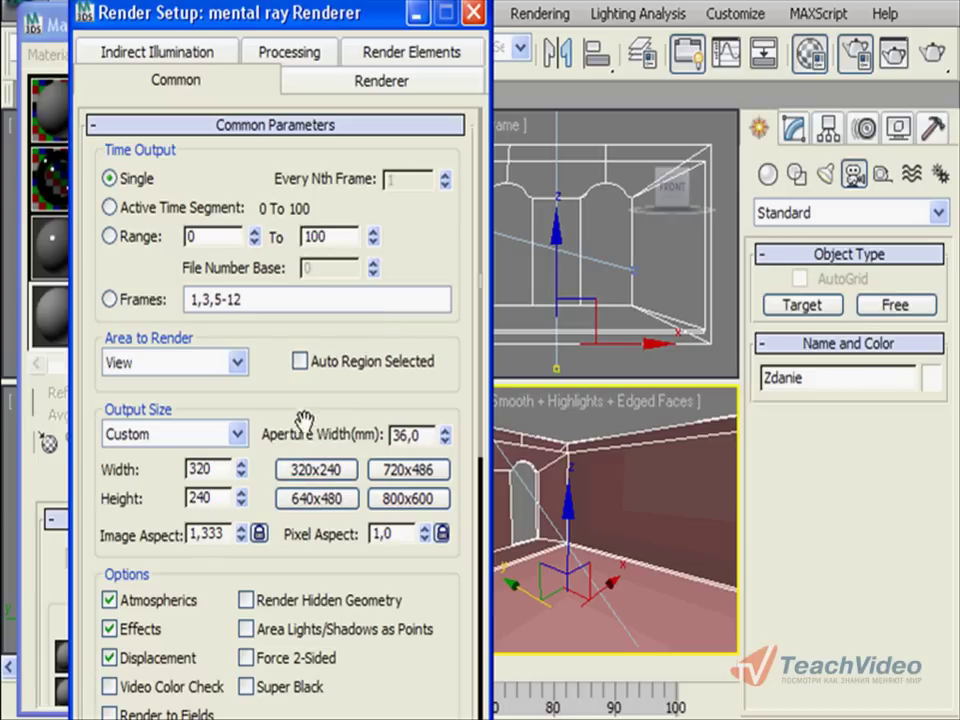
drag(300, 364, 305, 10)
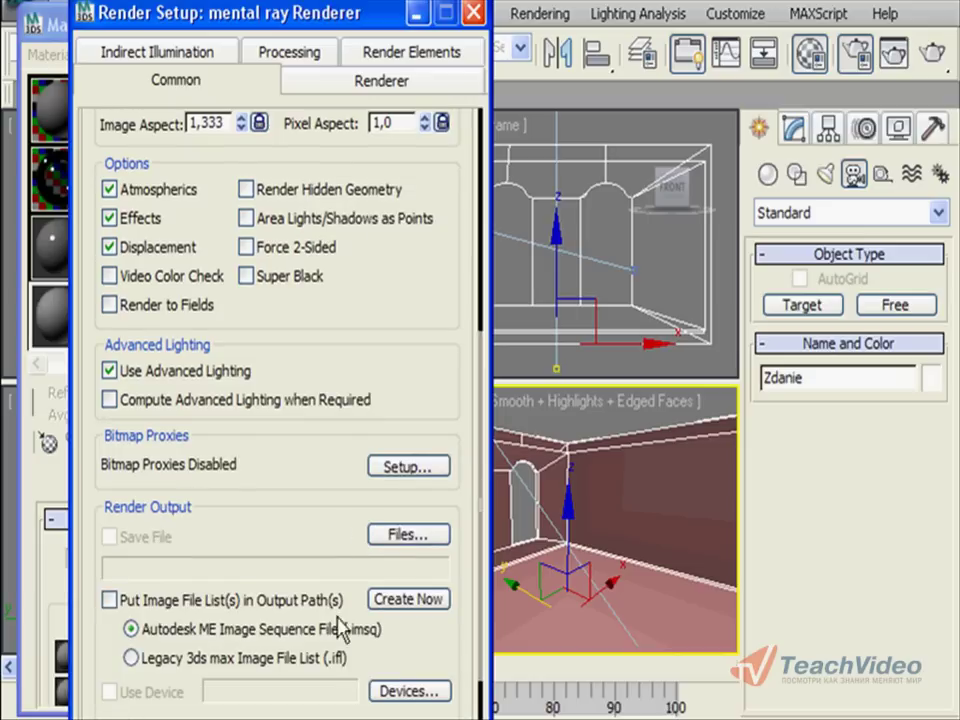
drag(336, 559, 336, 430)
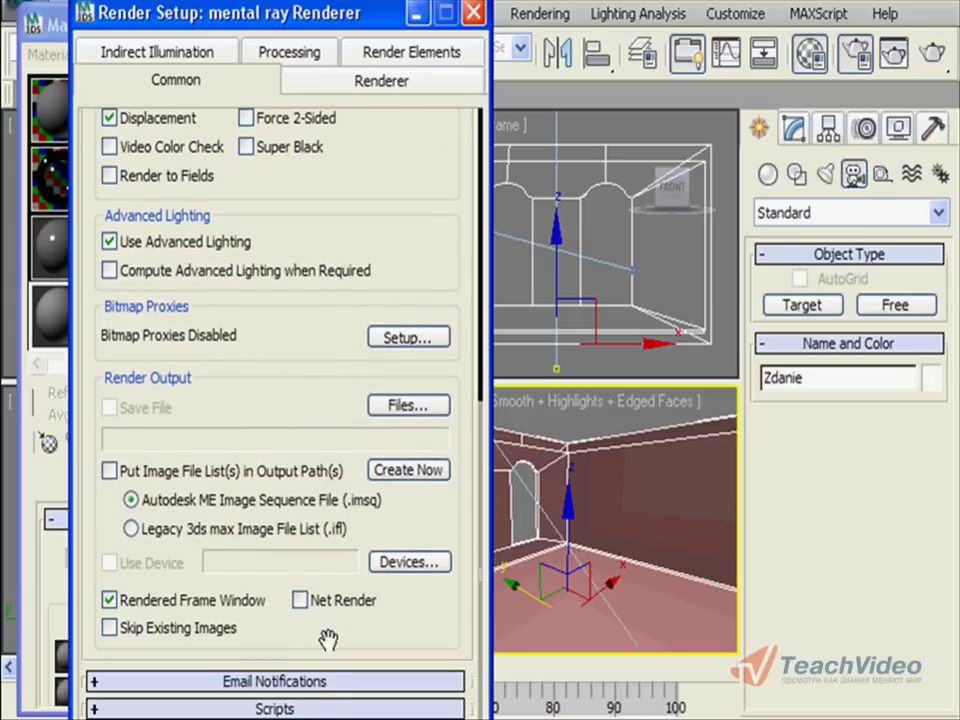
scroll(275, 400, down, 3)
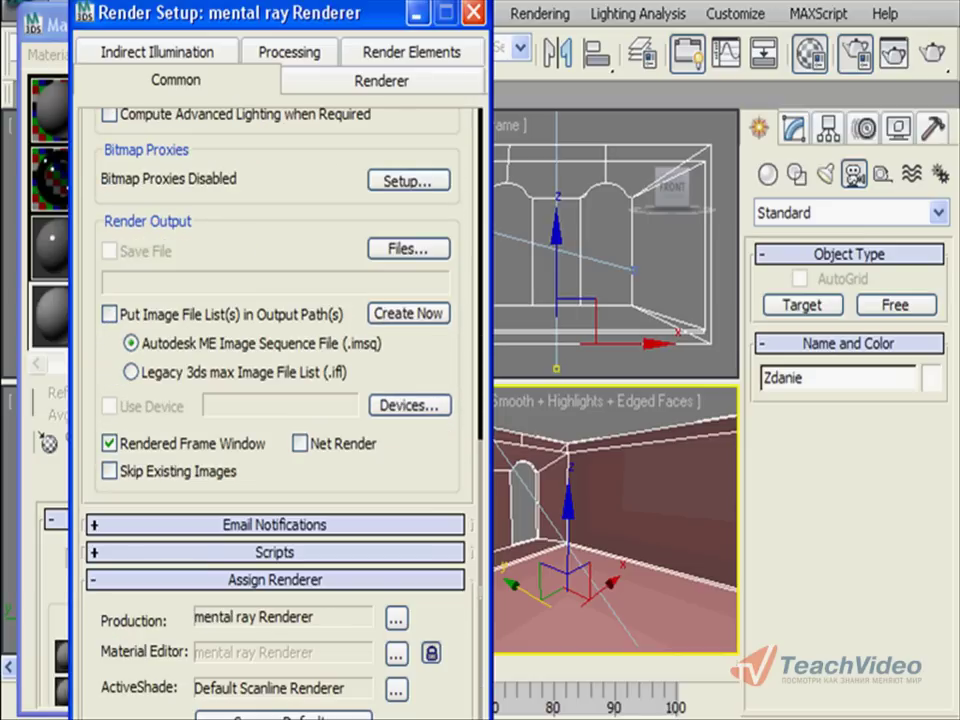
click(396, 618)
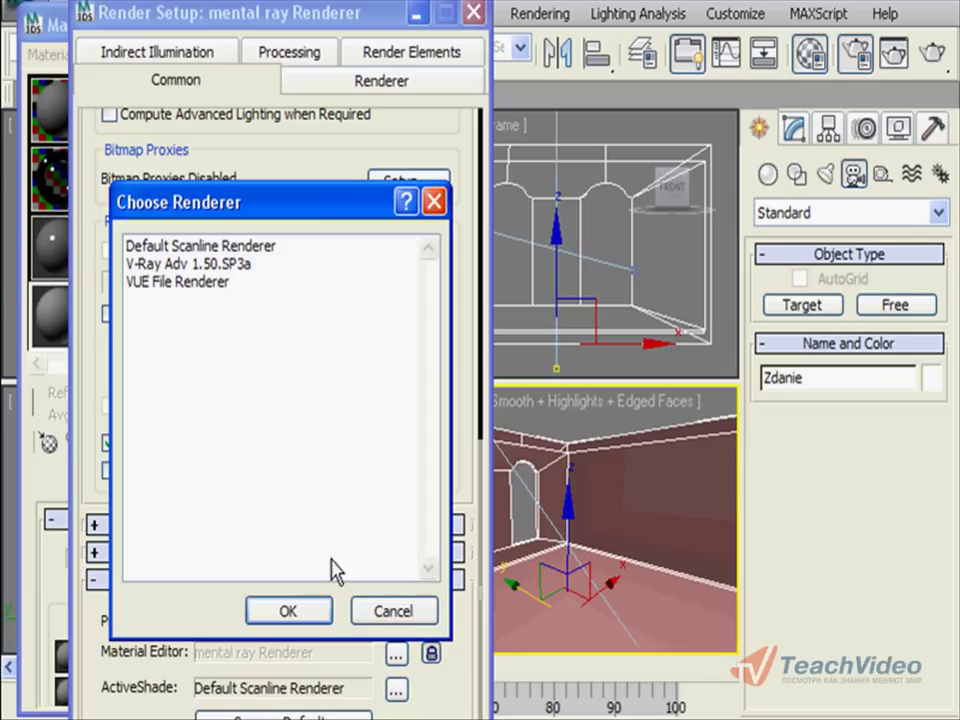
click(221, 265)
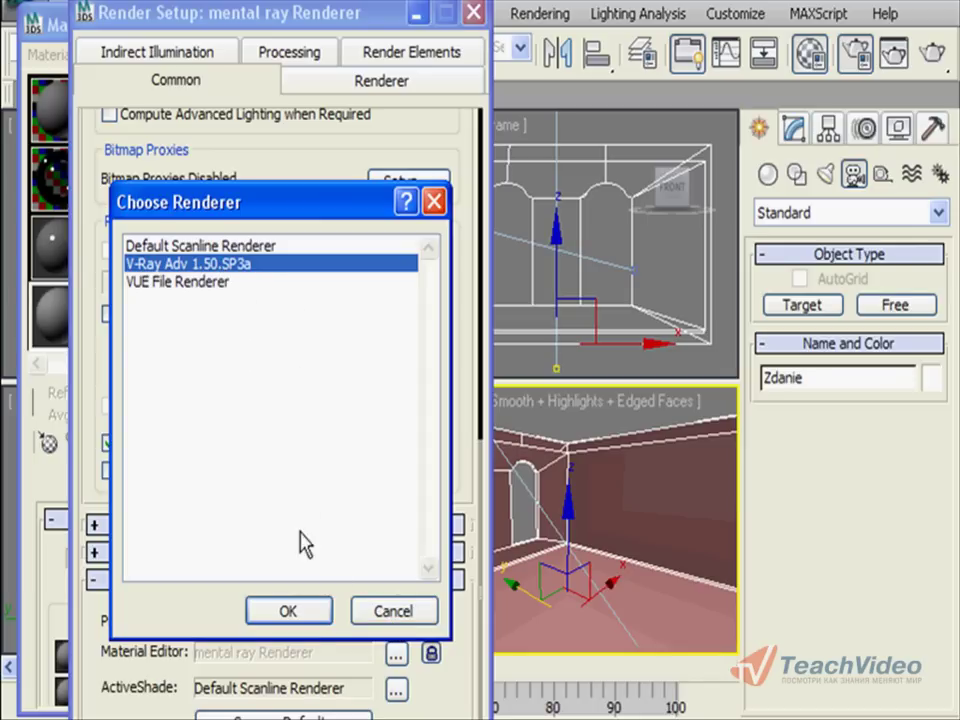
click(308, 617)
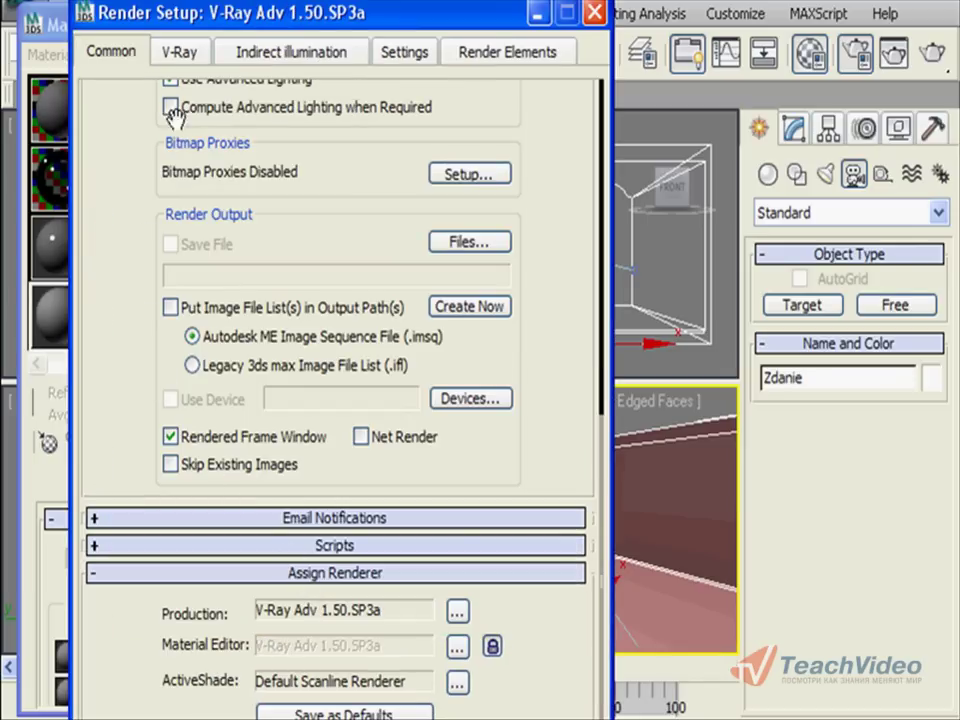
Enable V-Ray's built-in frame buffer and switch off the antialiasing filter
click(182, 53)
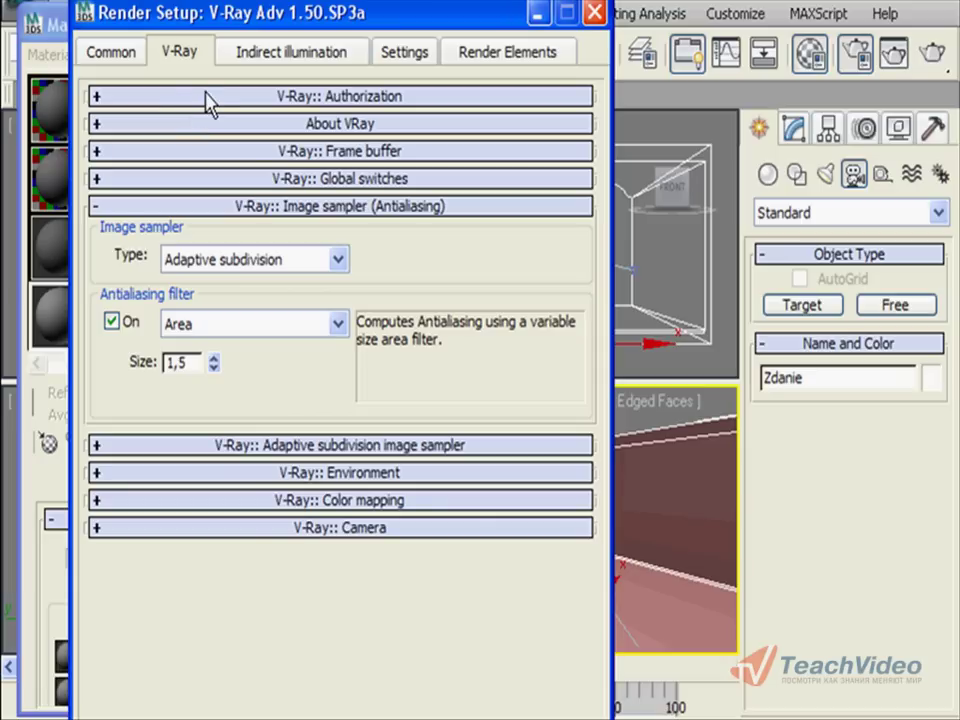
click(243, 151)
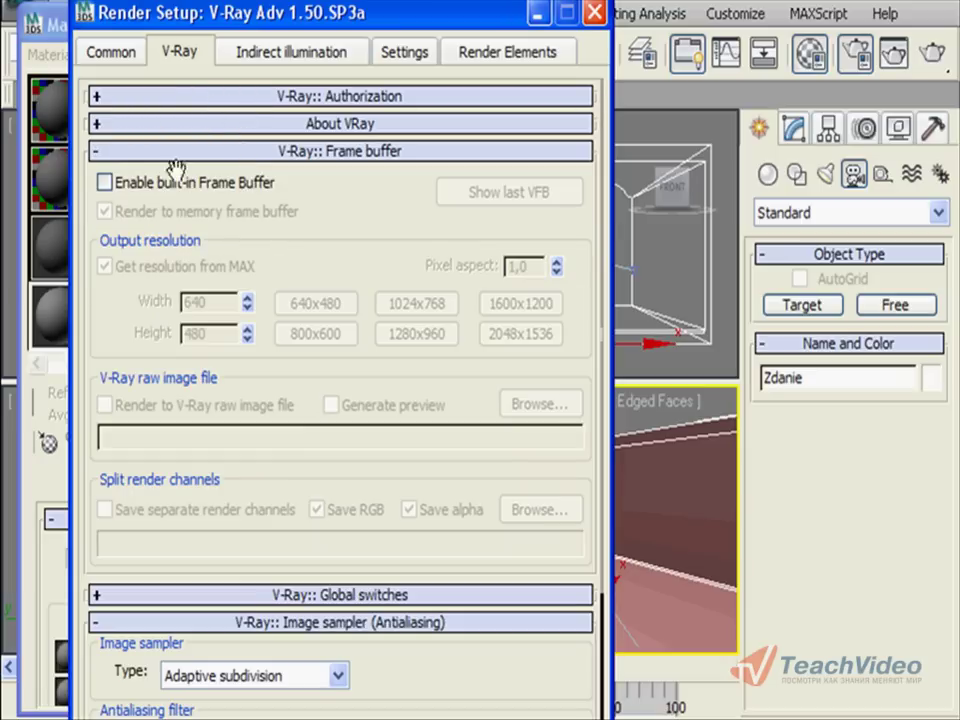
click(105, 183)
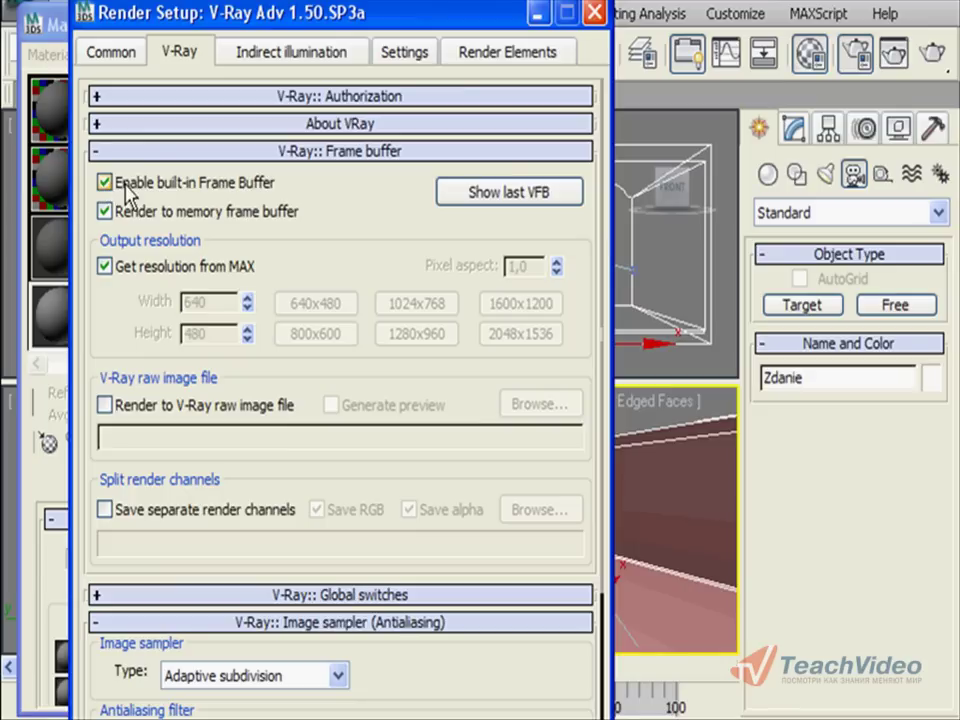
click(333, 160)
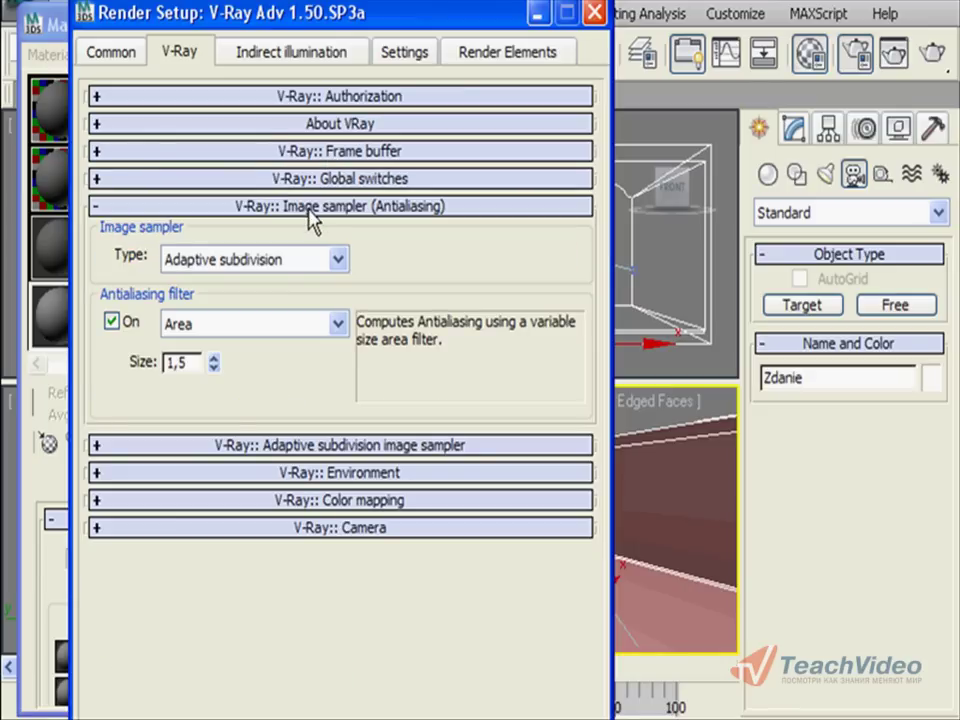
click(109, 322)
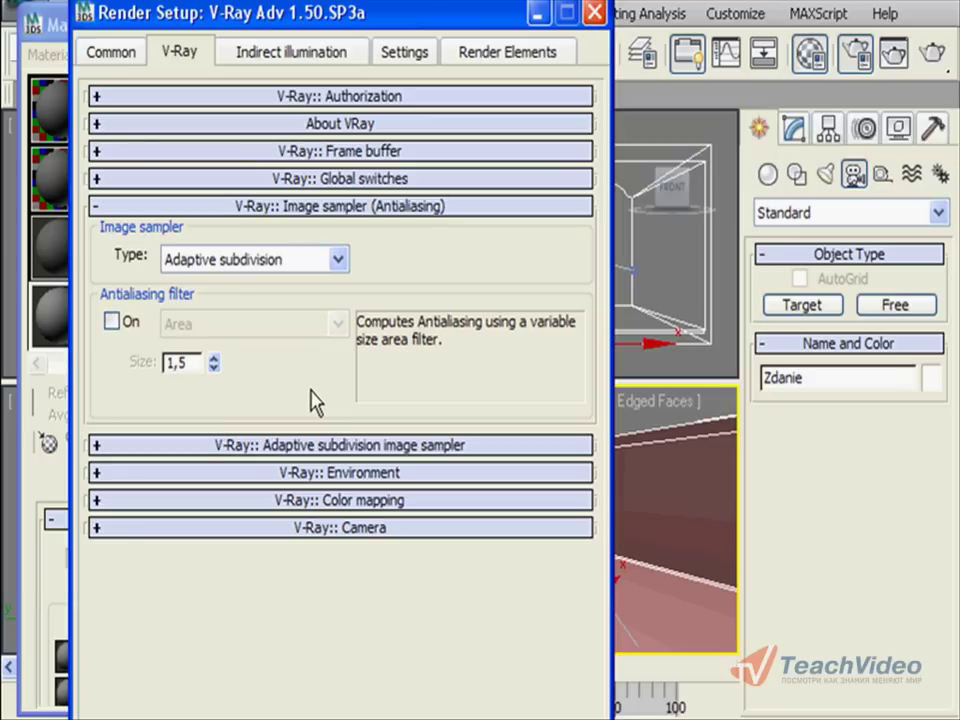
click(300, 55)
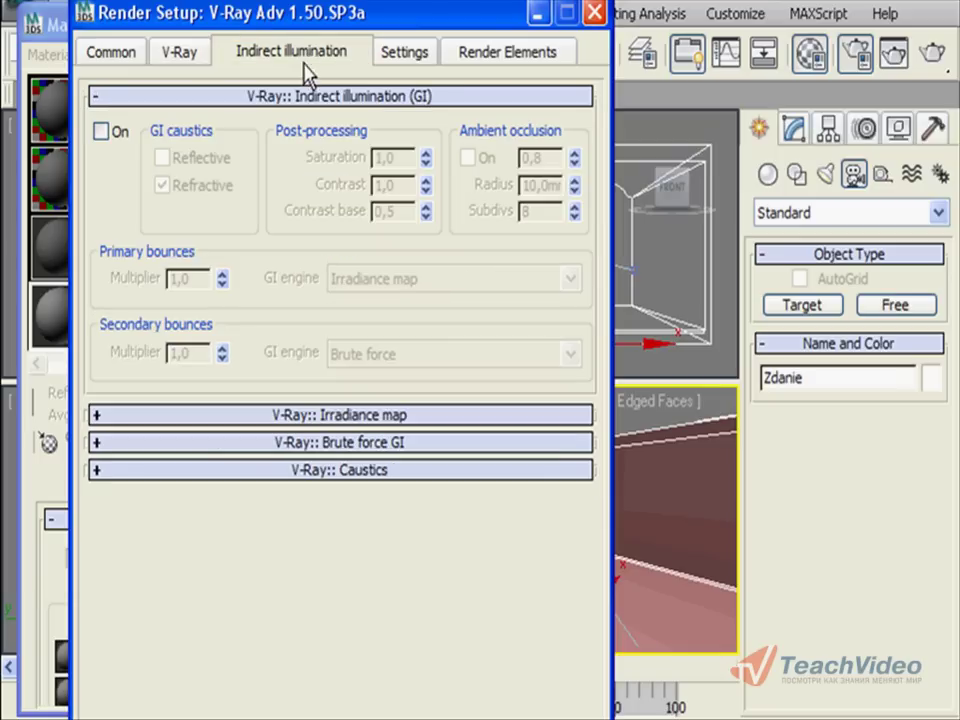
Turn on V-Ray global illumination and set the irradiance map preset to Very low
click(101, 131)
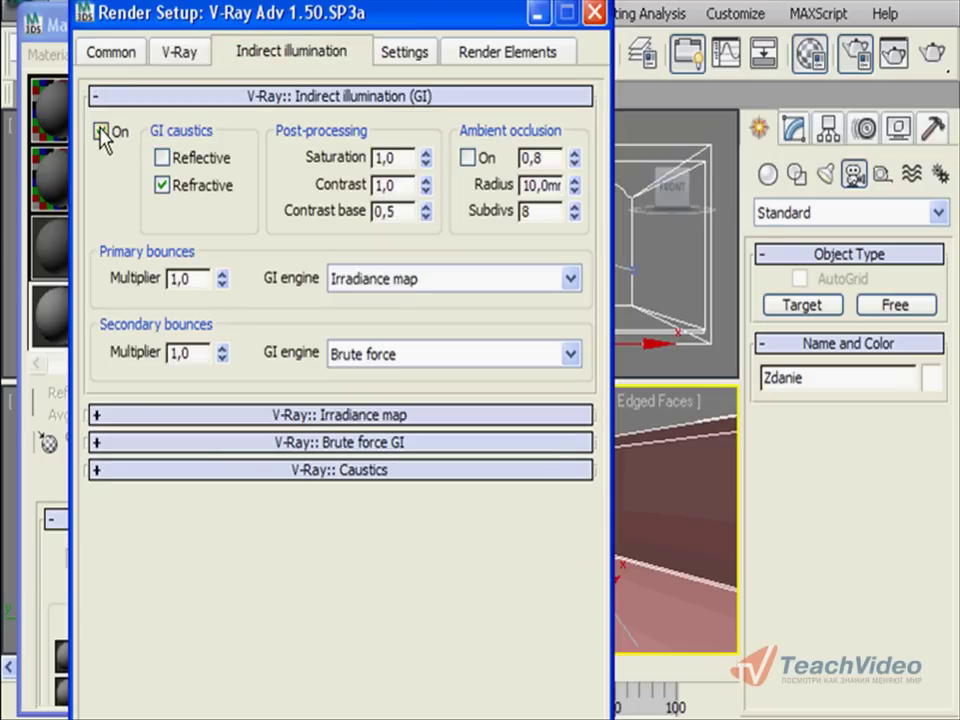
click(294, 415)
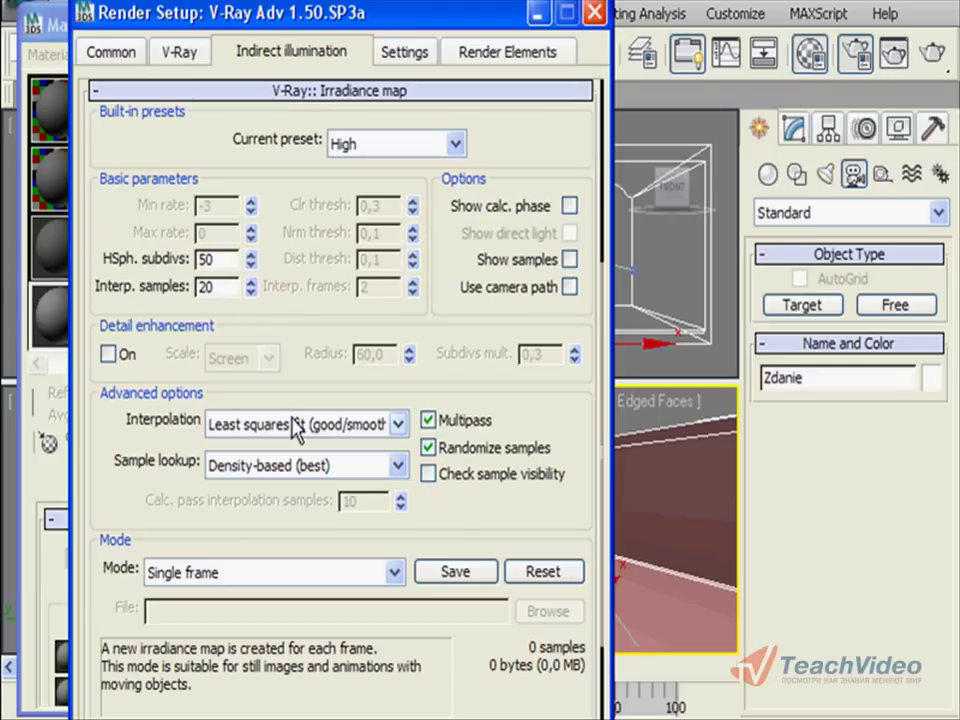
click(455, 144)
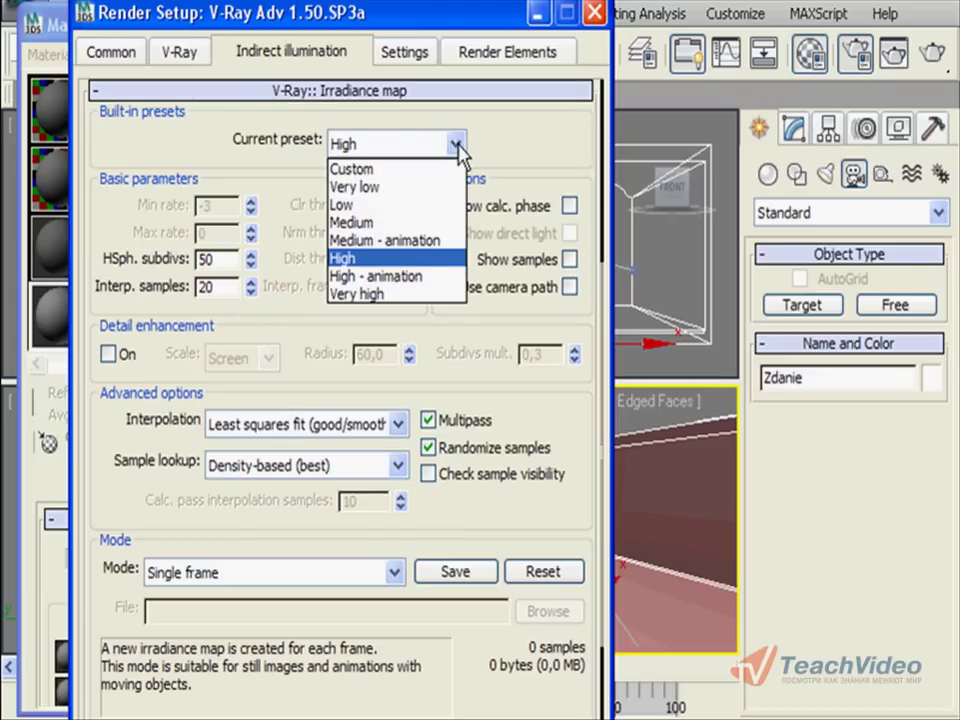
click(412, 190)
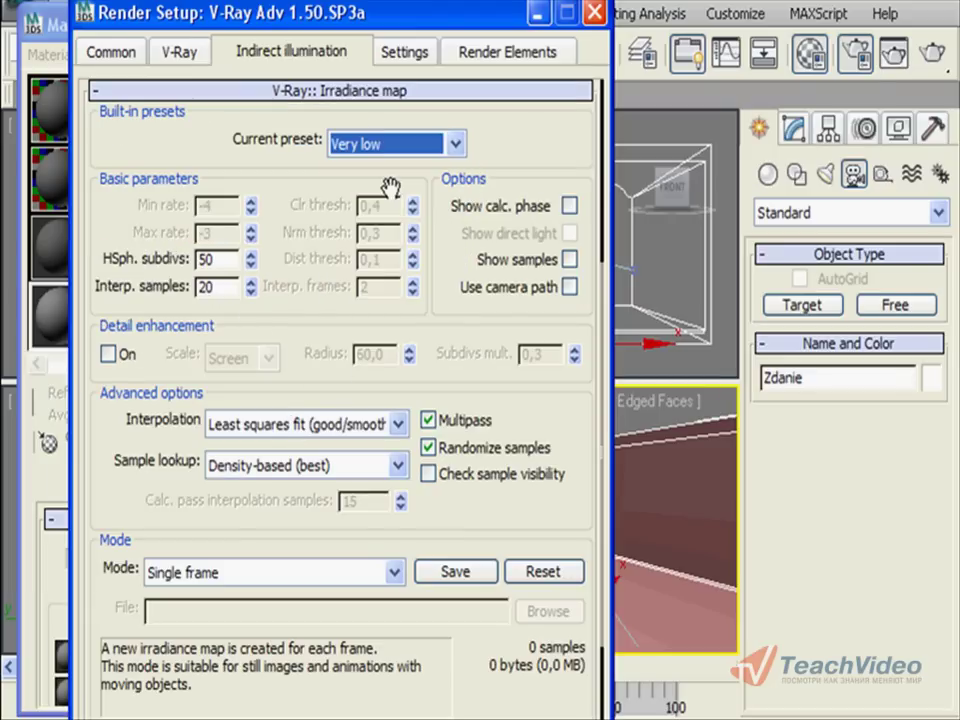
click(340, 94)
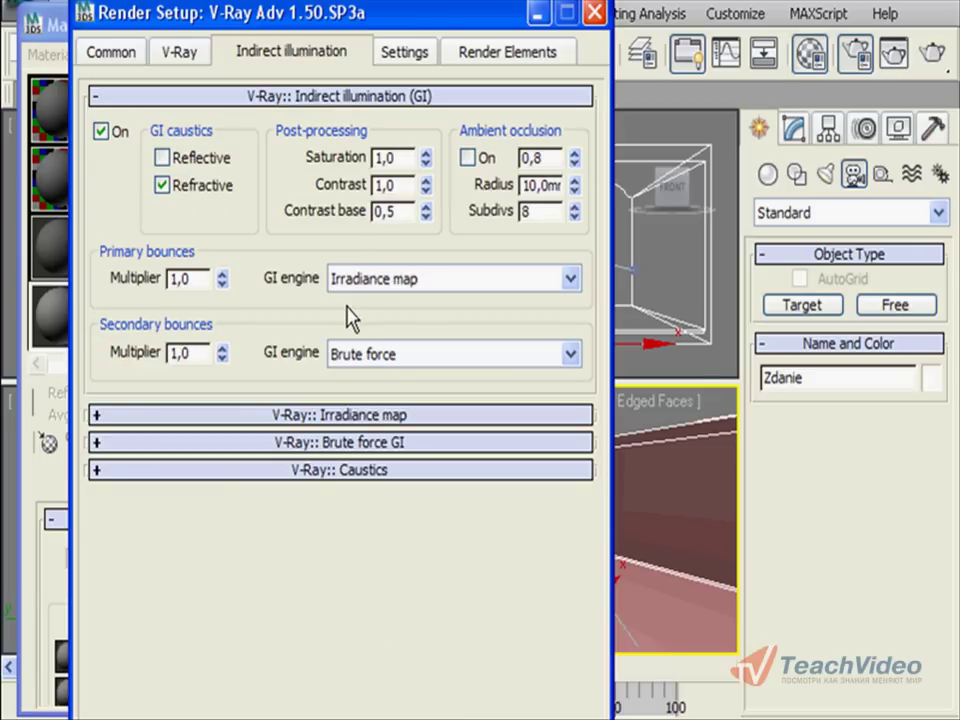
click(398, 60)
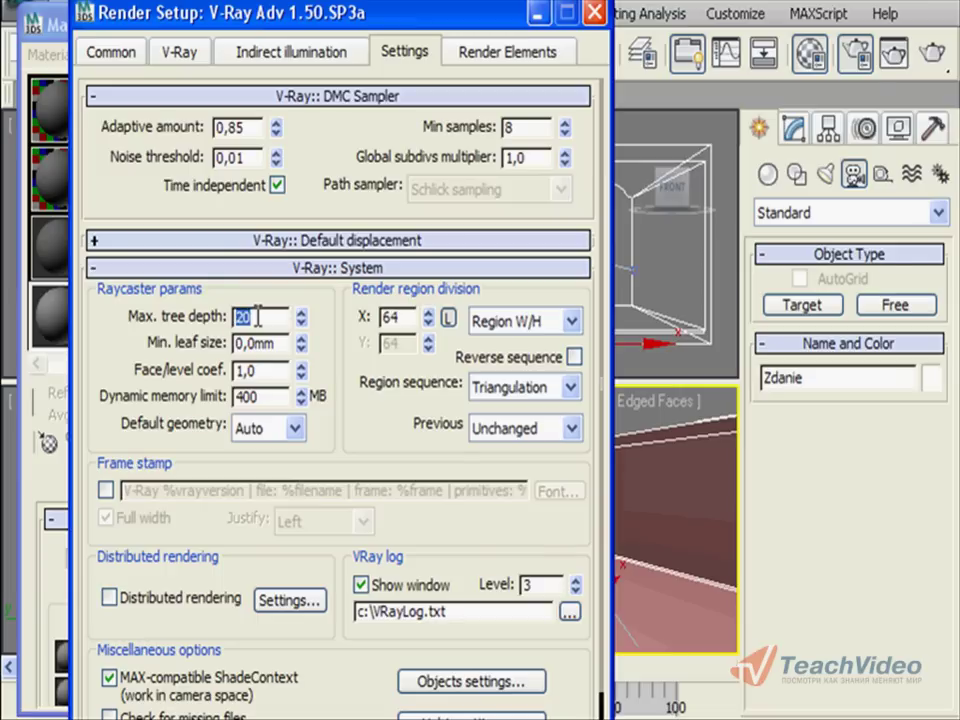
With Max. tree depth at 20, bring up V-Ray's Color mapping options (Linear multiply)
scroll(329, 345, down, 1)
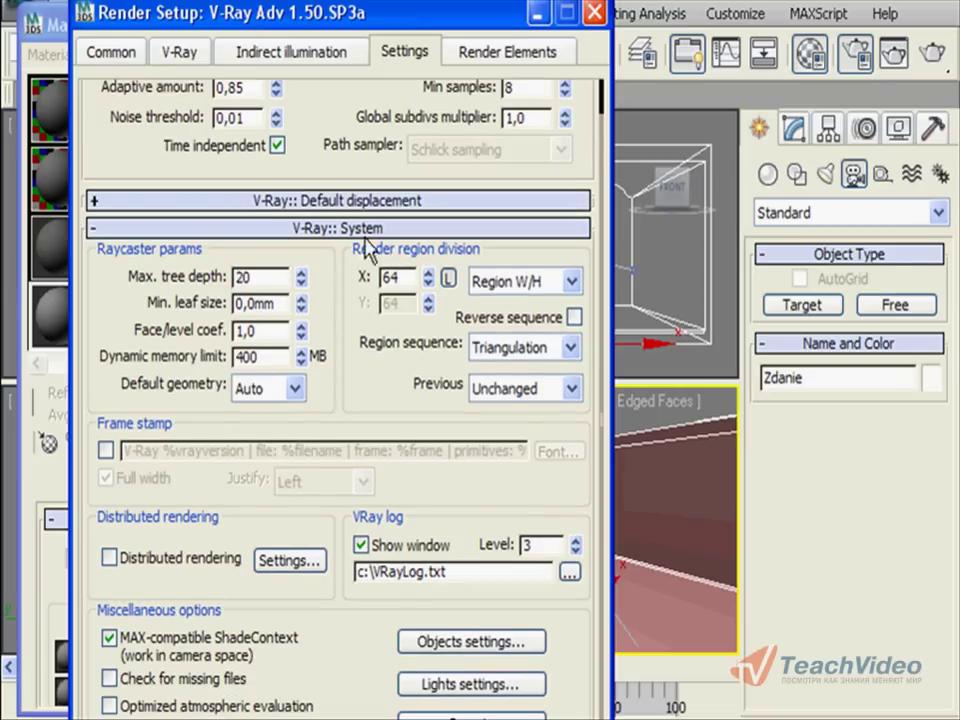
click(180, 52)
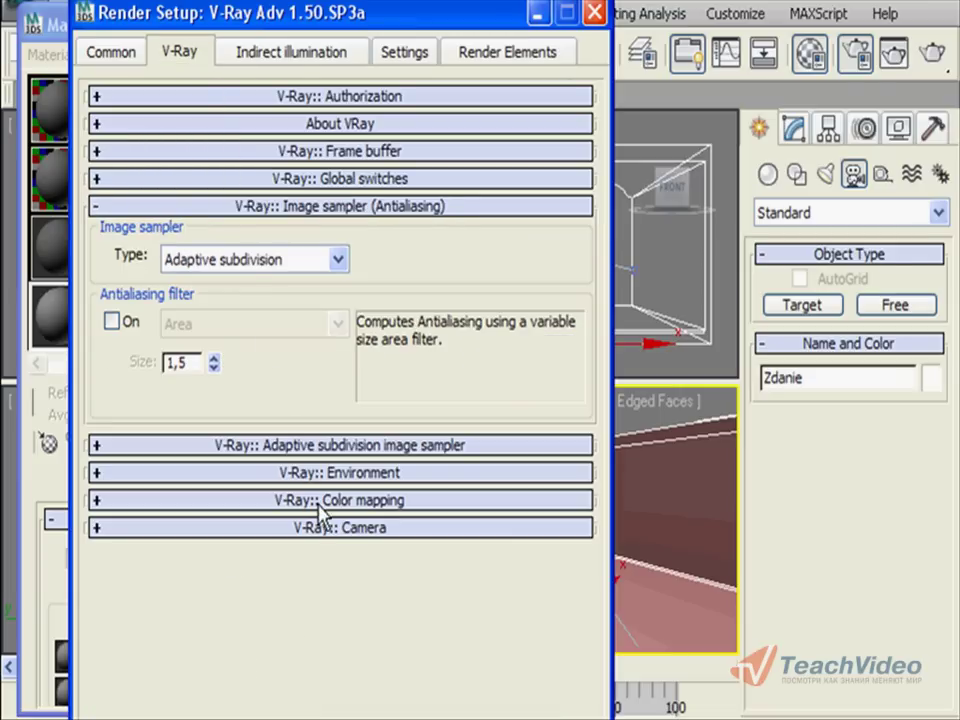
click(370, 502)
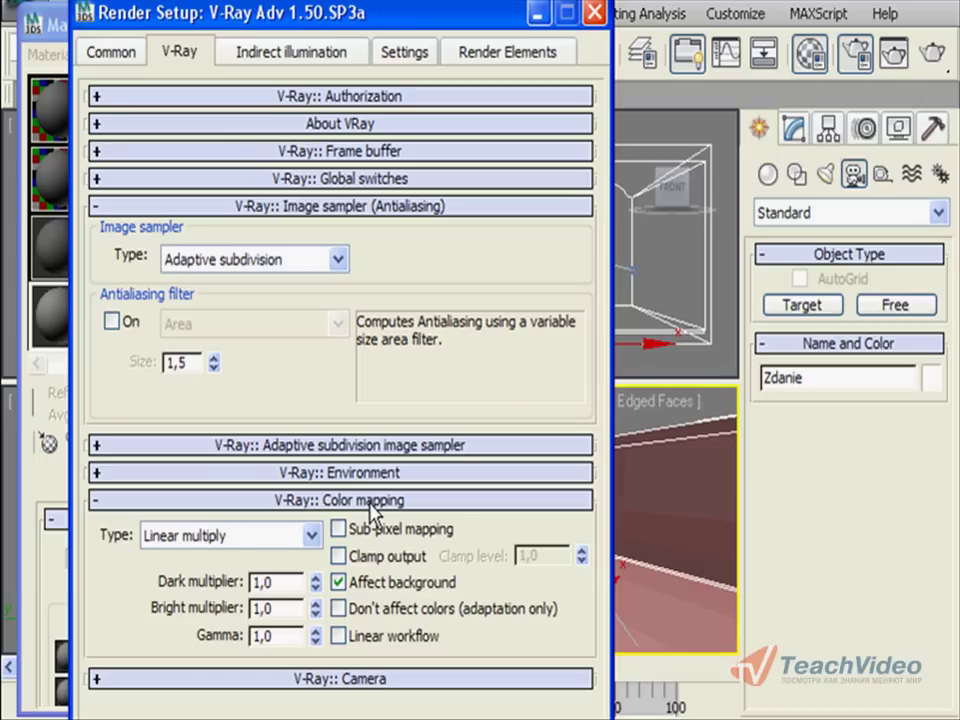
Set V-Ray colour mapping to Exponential with gamma 2,2 and close Render Setup
click(312, 535)
click(238, 589)
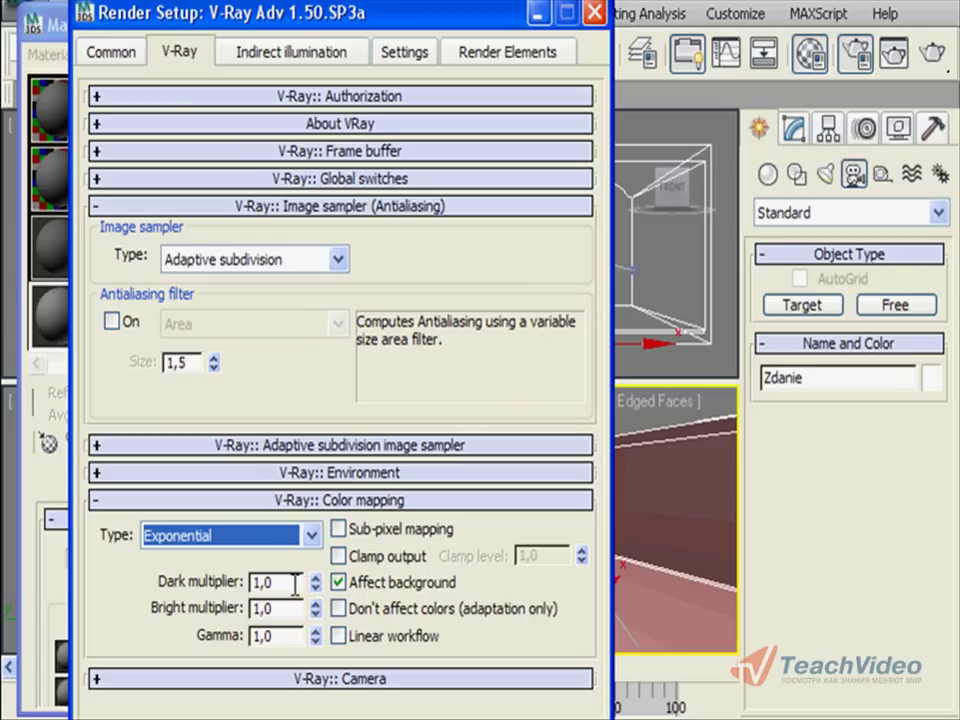
double_click(285, 636)
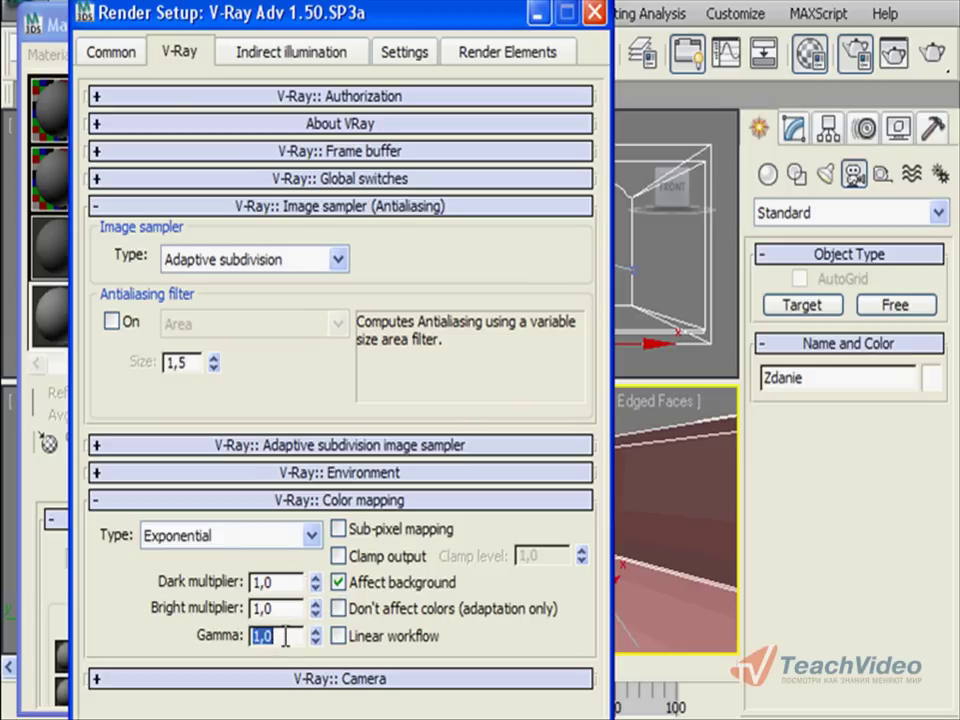
text(2,2)
key(Return)
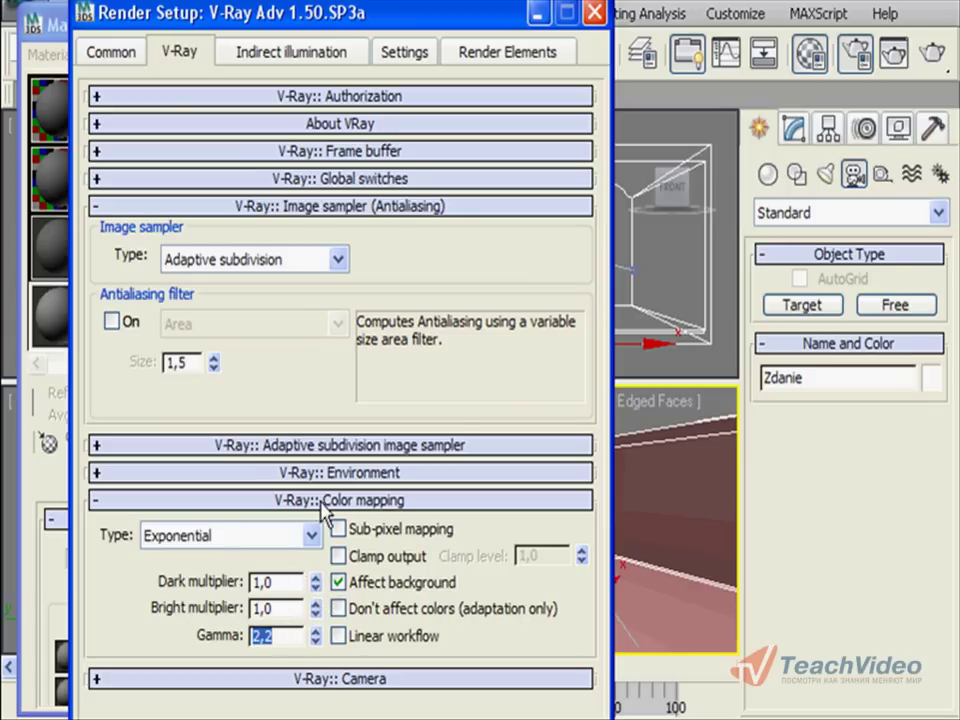
click(594, 12)
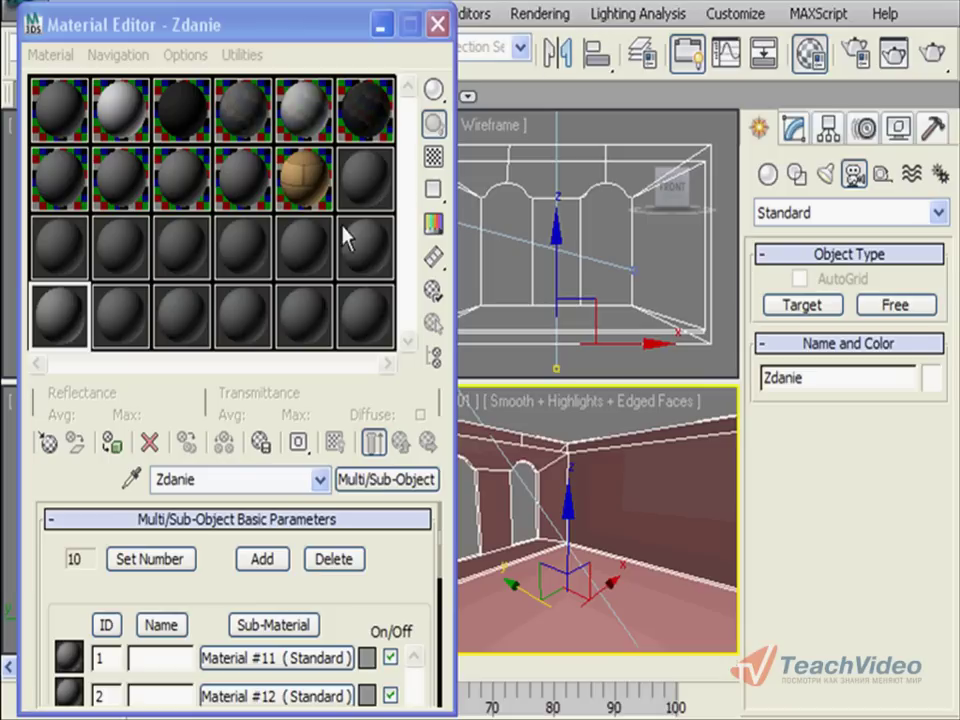
Cut Zdanie's Multi/Sub-Object from 10 to 4 sub-materials and begin naming slot 1 Potolok
mouse_move(212, 596)
mouse_down()
mouse_move(230, 500)
mouse_move(229, 551)
mouse_move(175, 565)
mouse_up()
click(173, 558)
text(4)
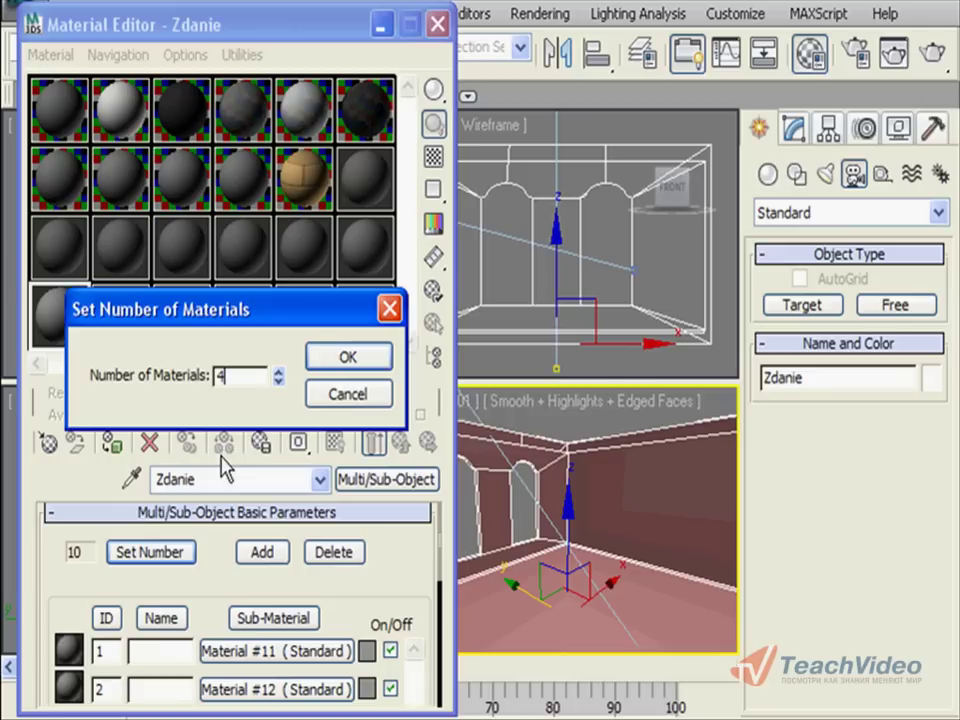
click(338, 360)
scroll(216, 517, down, 3)
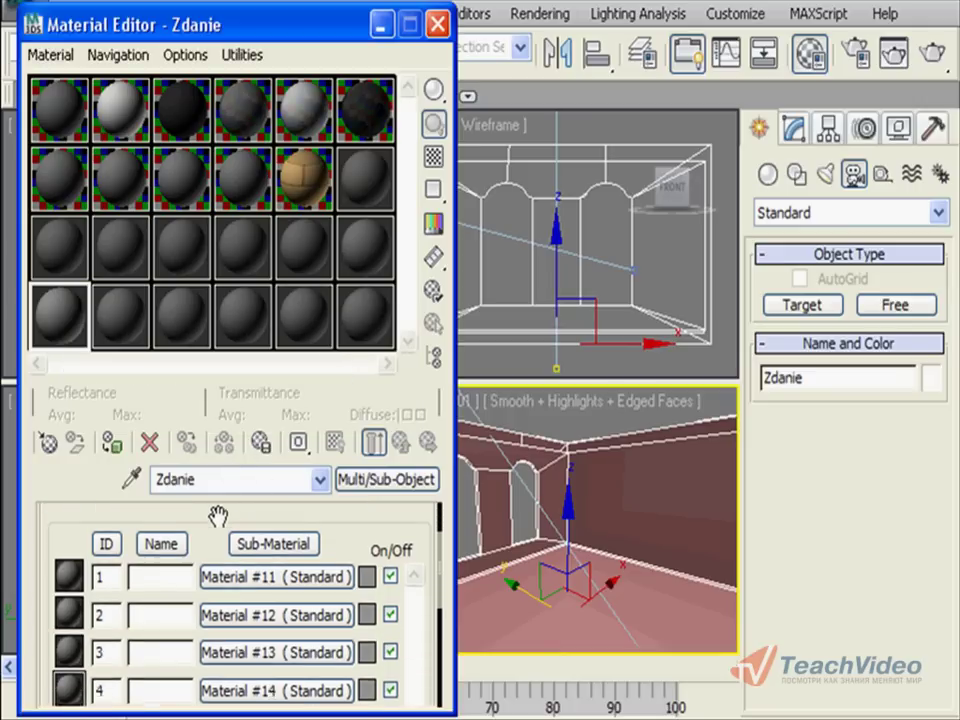
scroll(218, 516, down, 1)
click(169, 550)
text(Potolo)
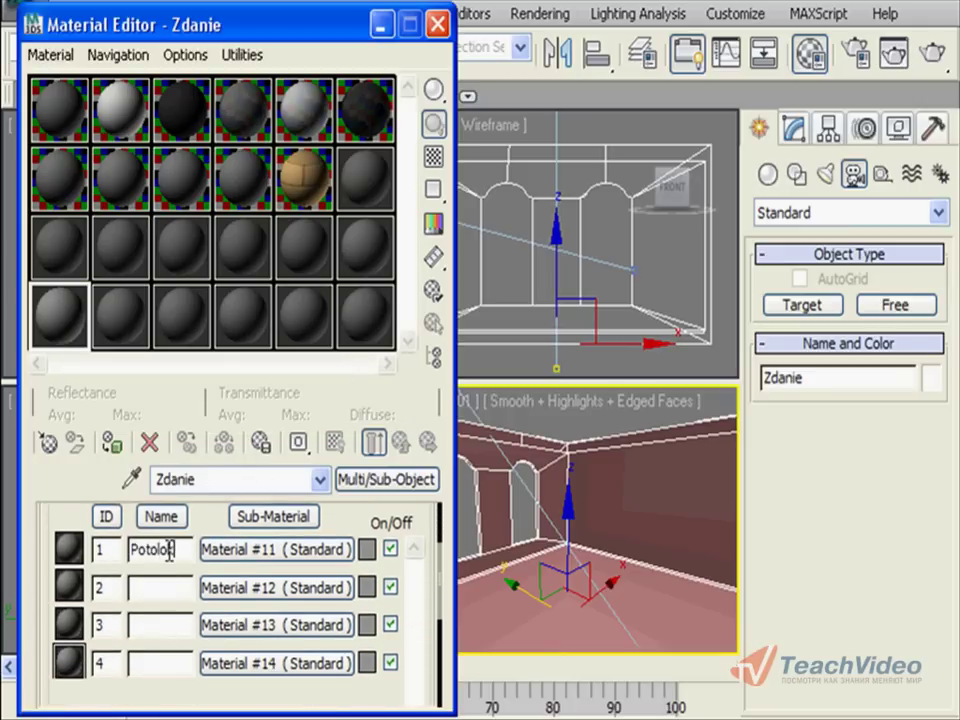
Make Potolok a VRayMtl with a near-white diffuse colour of 247
click(259, 551)
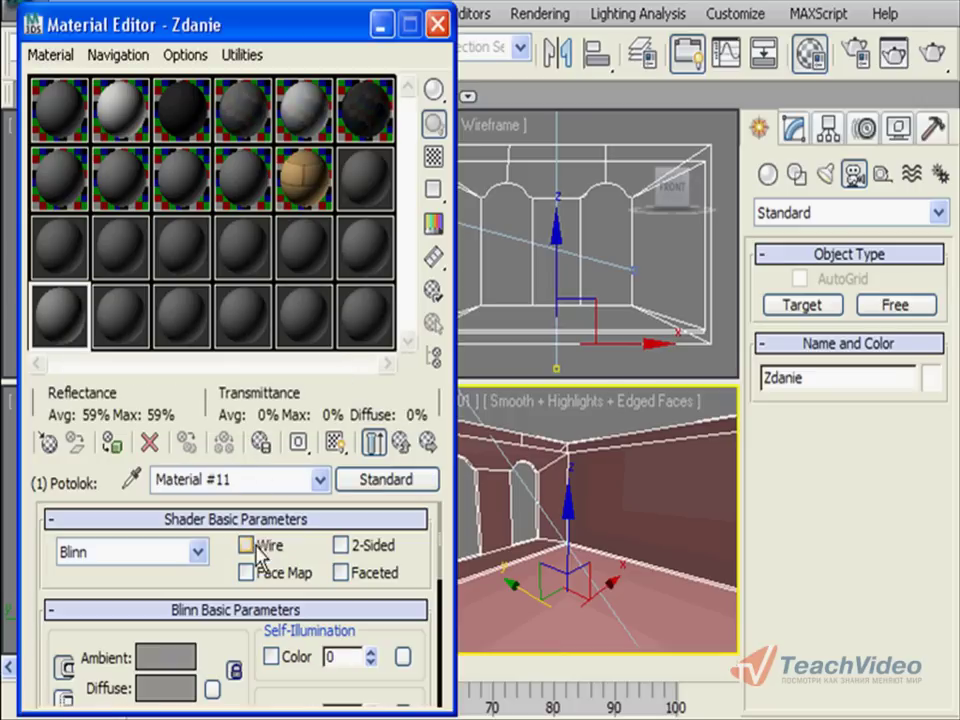
click(375, 480)
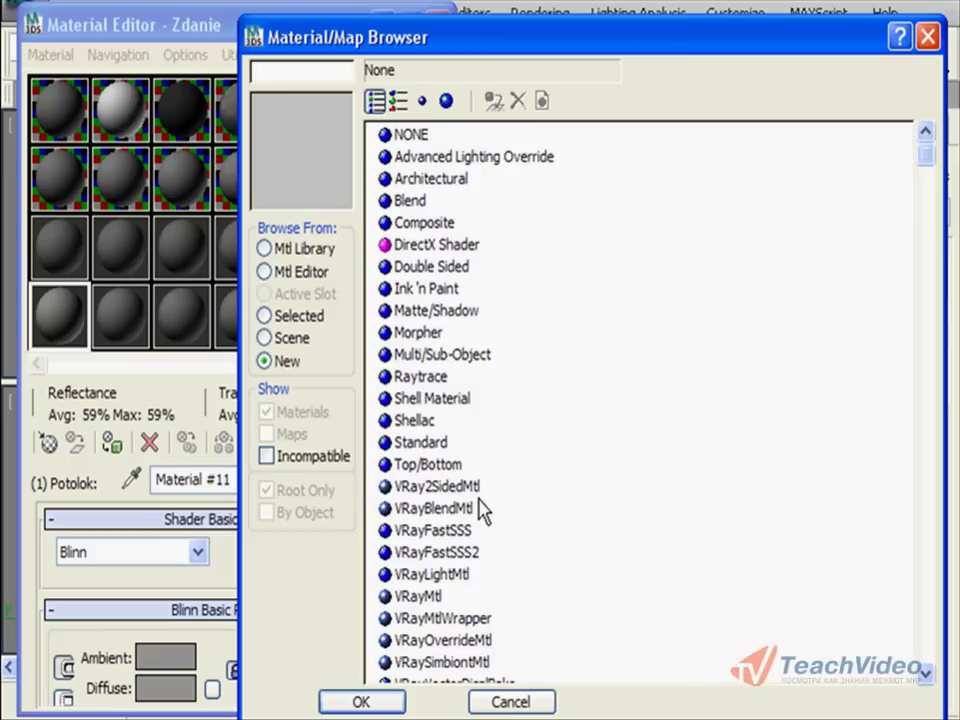
double_click(412, 600)
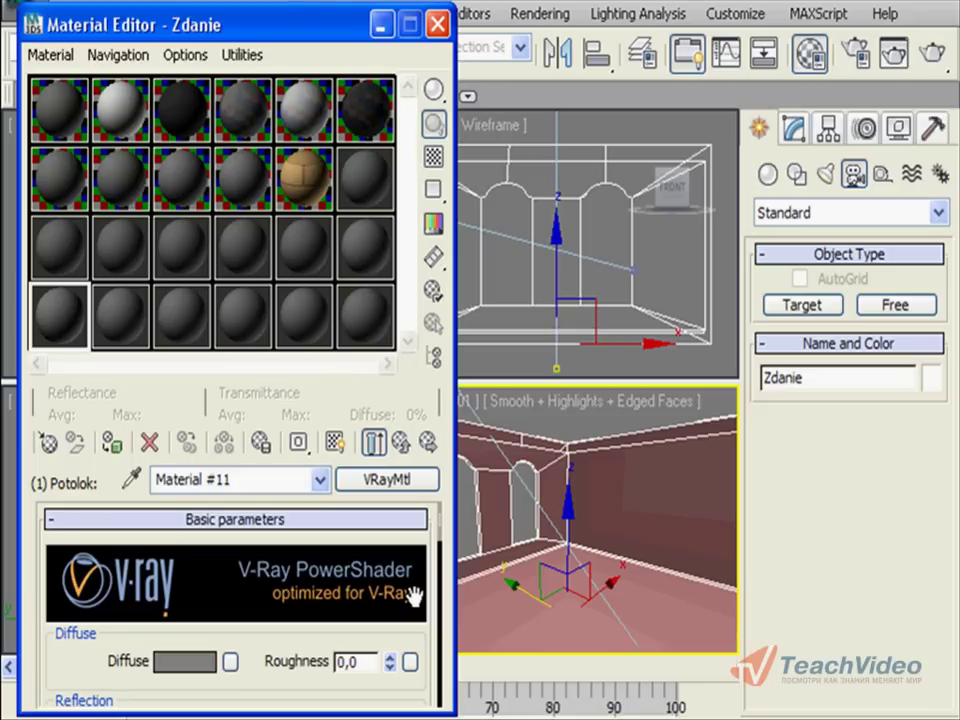
drag(246, 626, 255, 527)
click(189, 561)
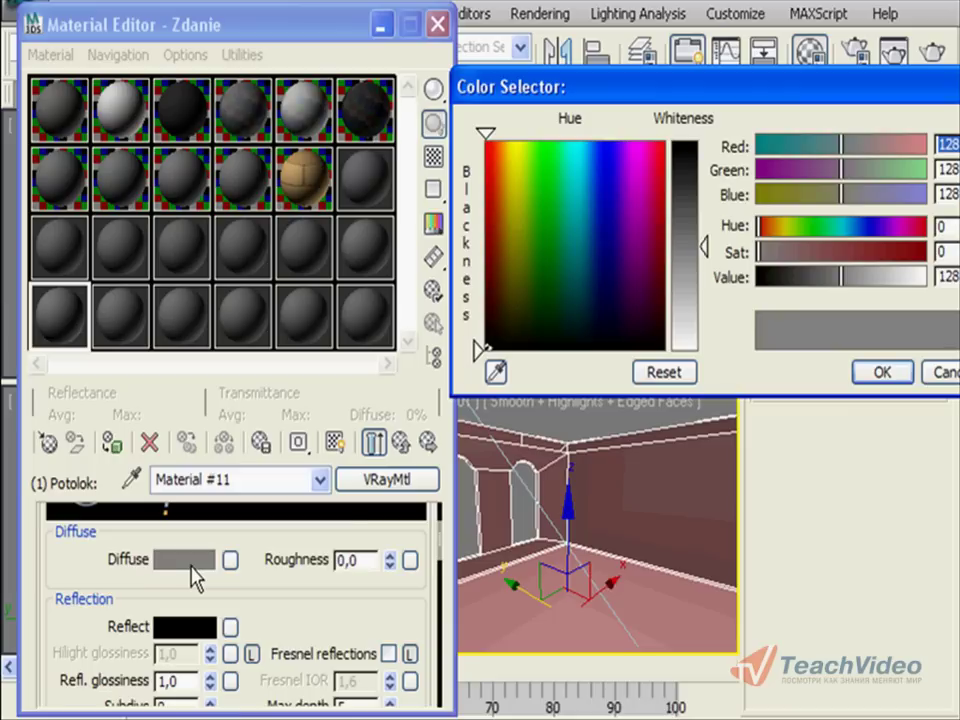
click(702, 346)
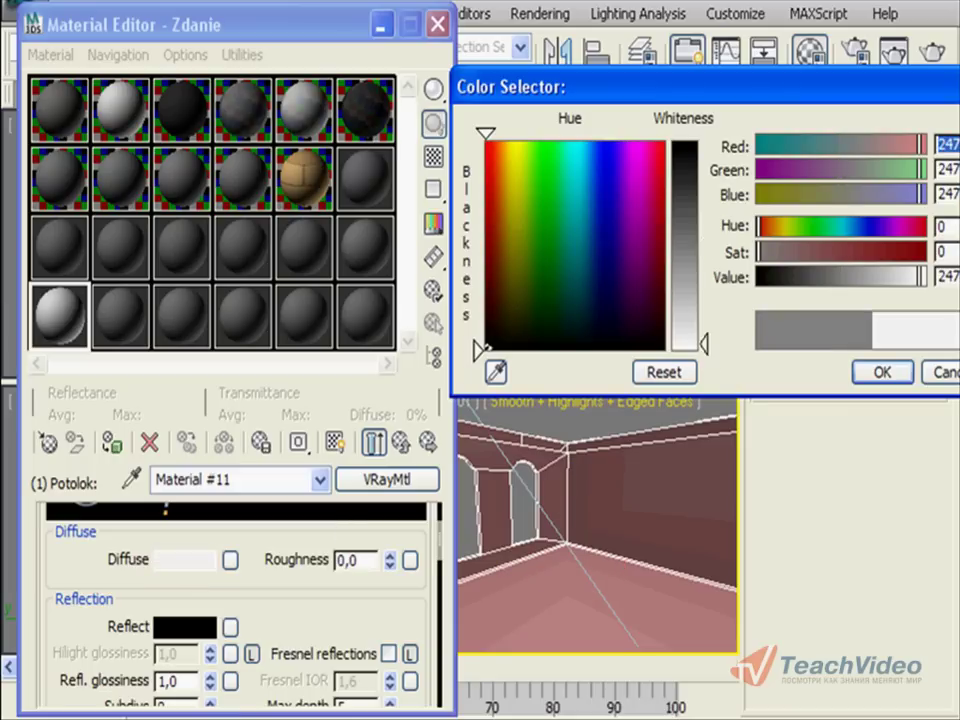
drag(703, 95, 643, 85)
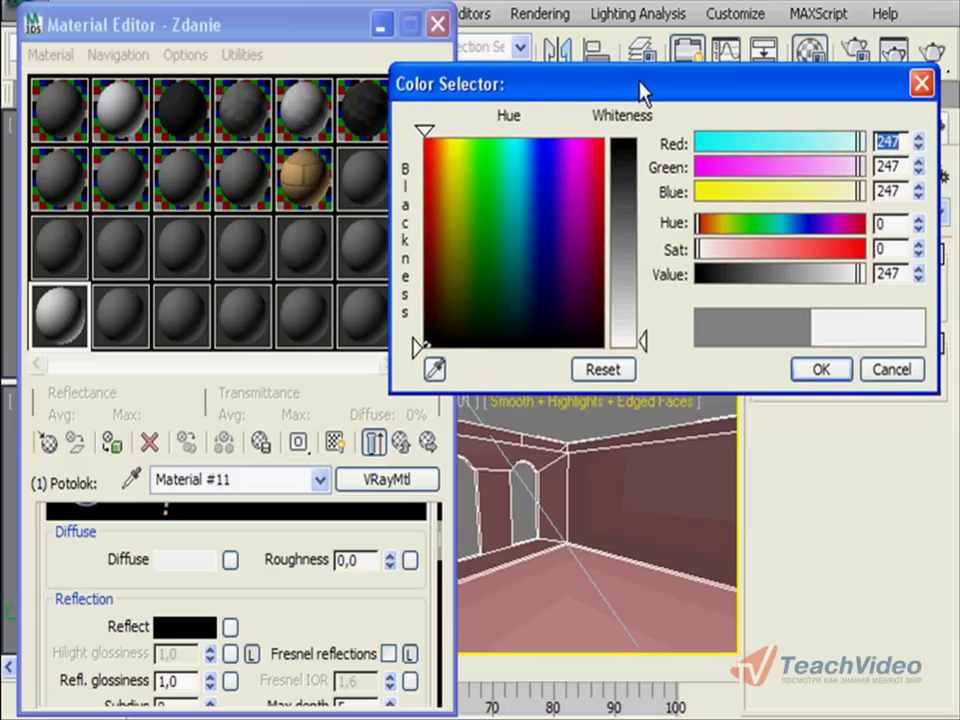
click(815, 366)
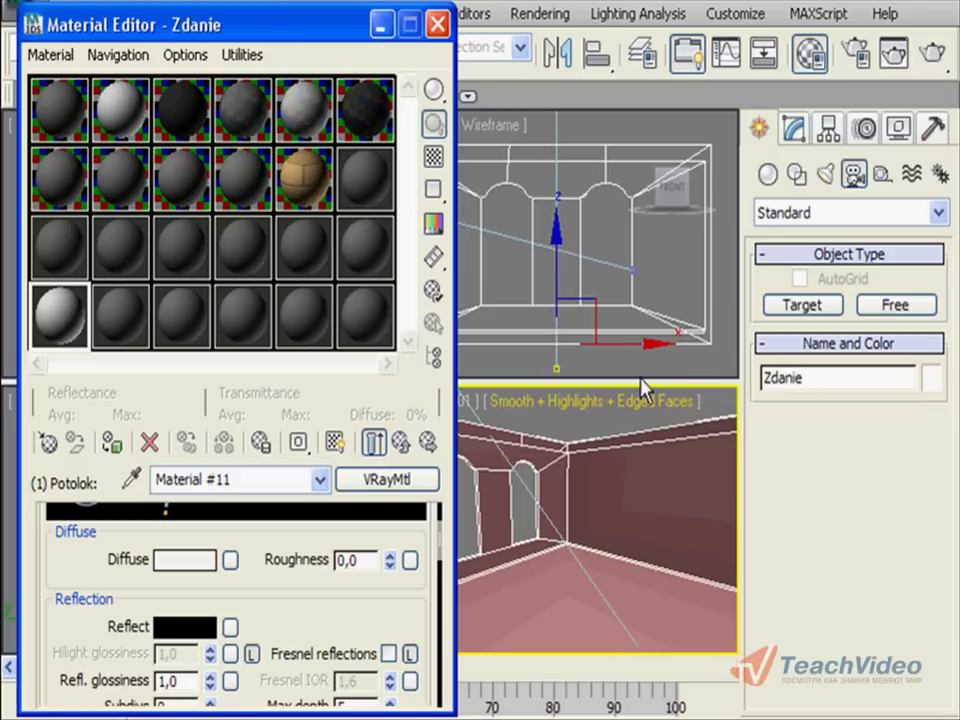
Name the second sub-material Steni and make it a VRayMtl
click(401, 442)
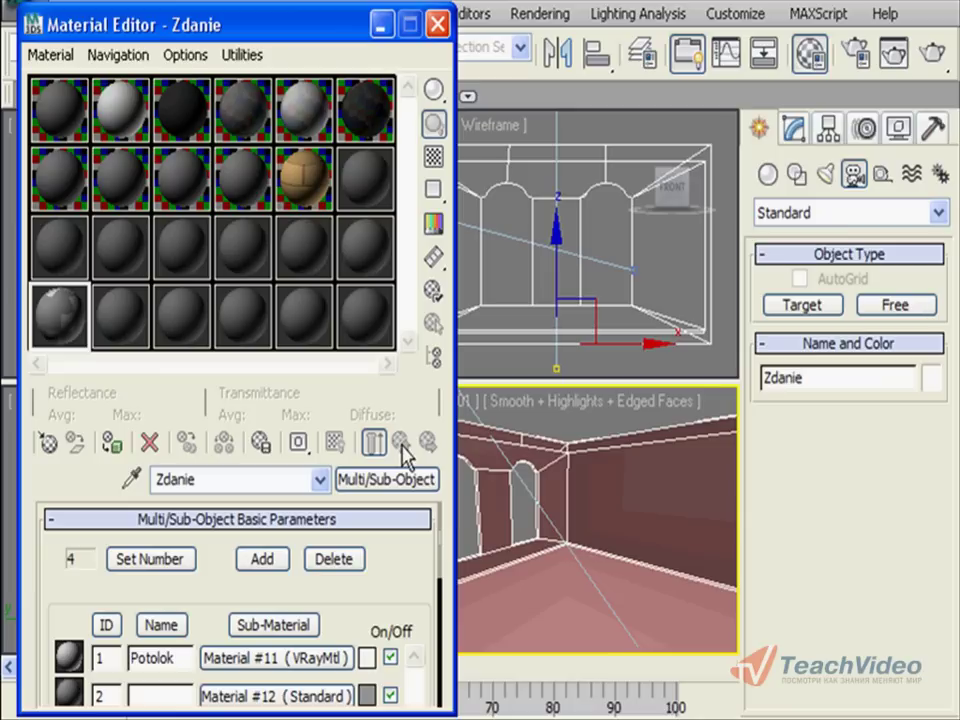
drag(332, 590, 368, 490)
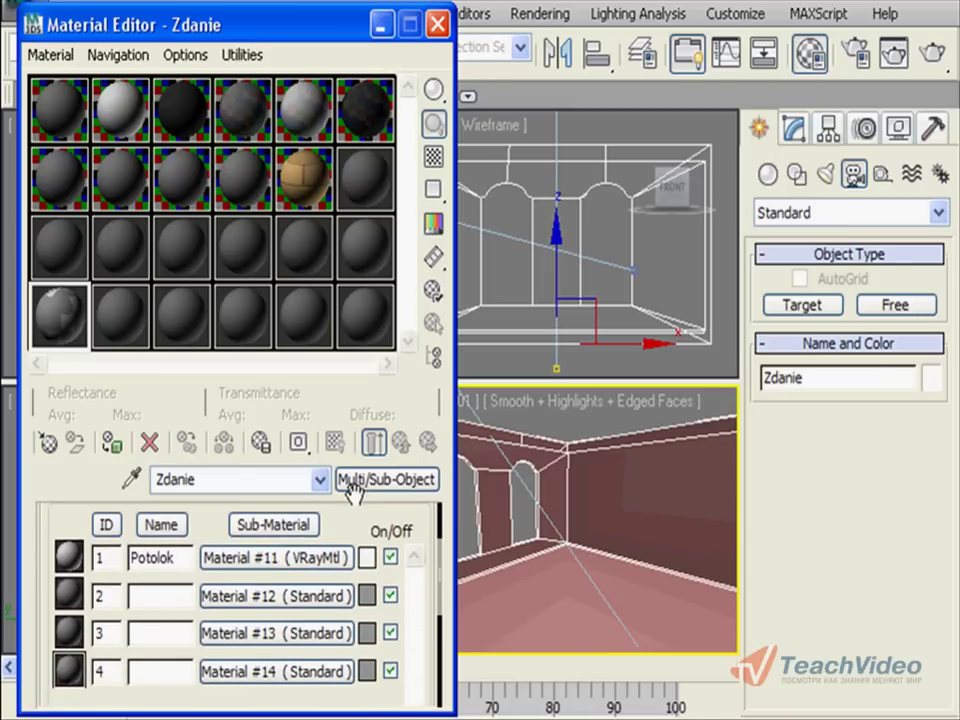
click(172, 594)
text(Steni)
click(228, 596)
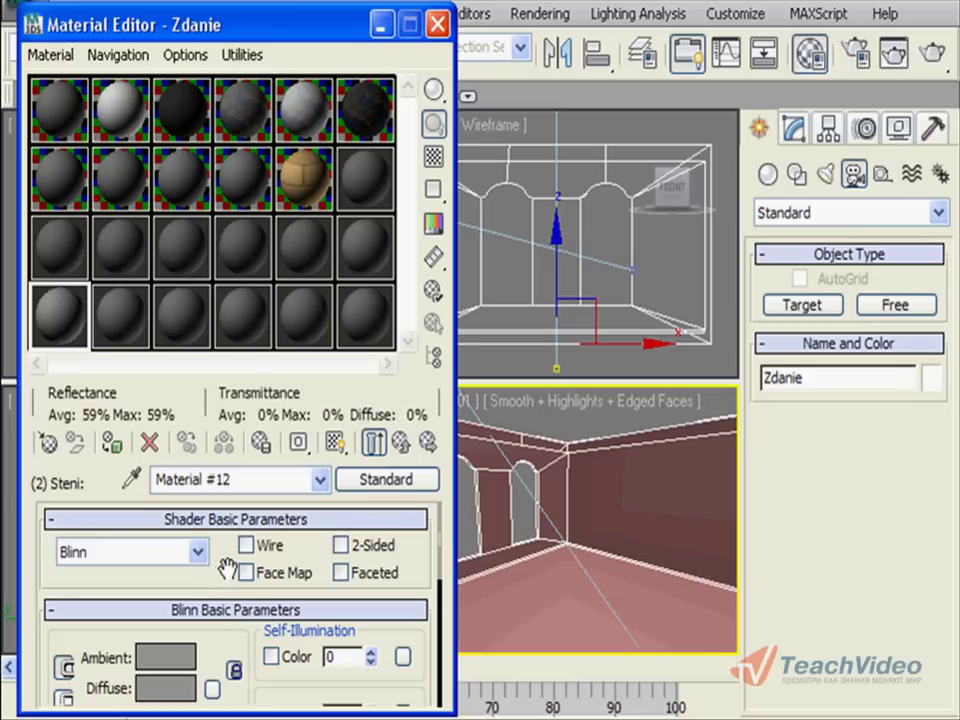
click(352, 479)
double_click(418, 597)
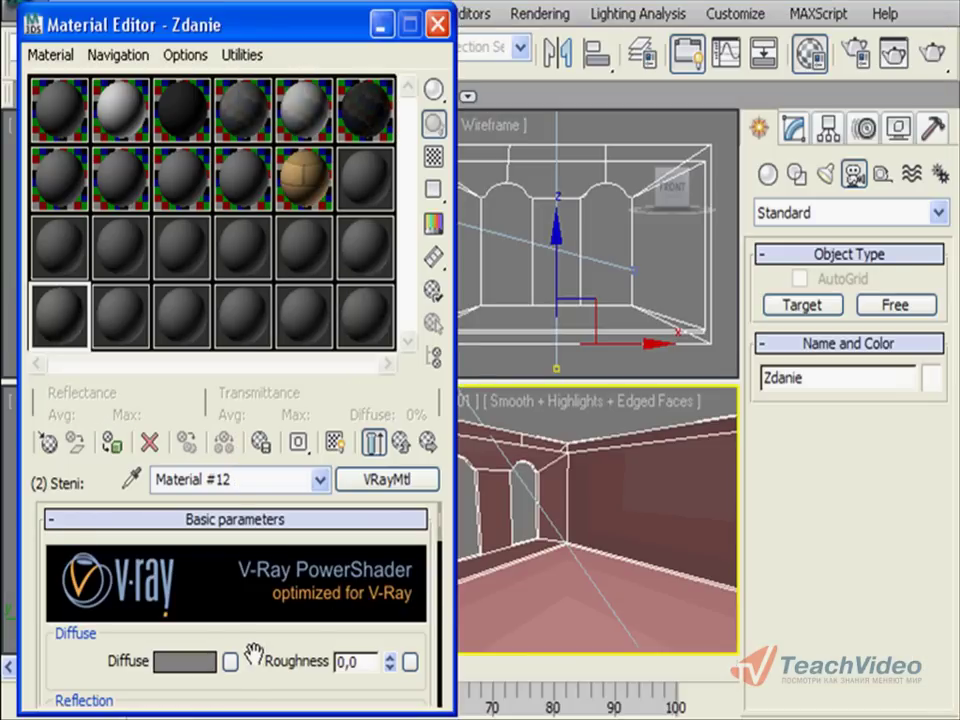
Give Steni a pale green diffuse colour of RGB 201, 235, 196
scroll(261, 557, down, 3)
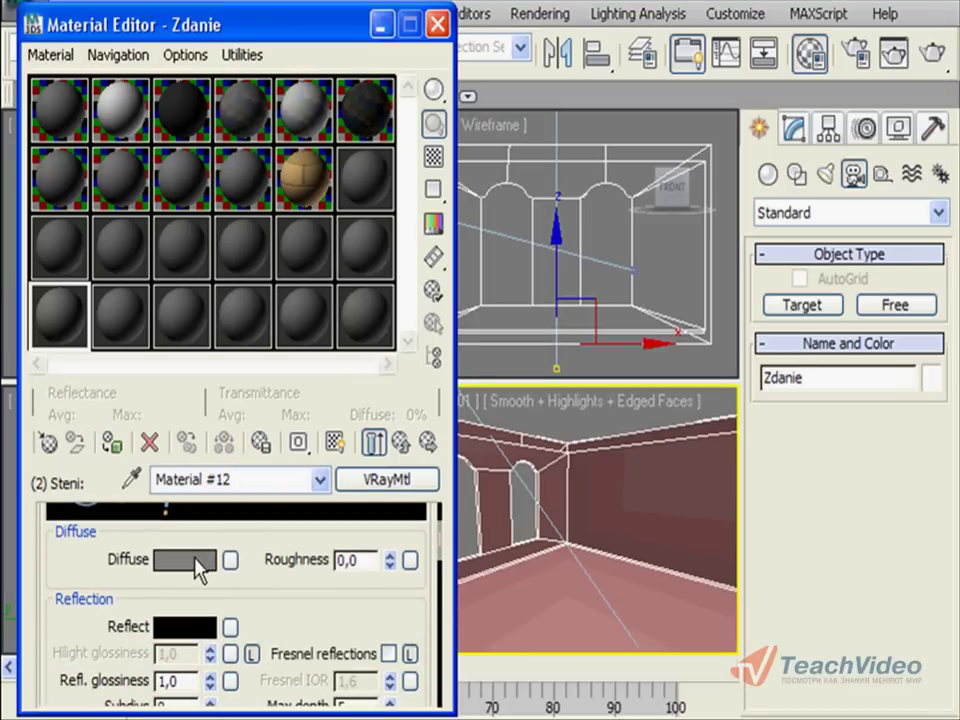
click(197, 561)
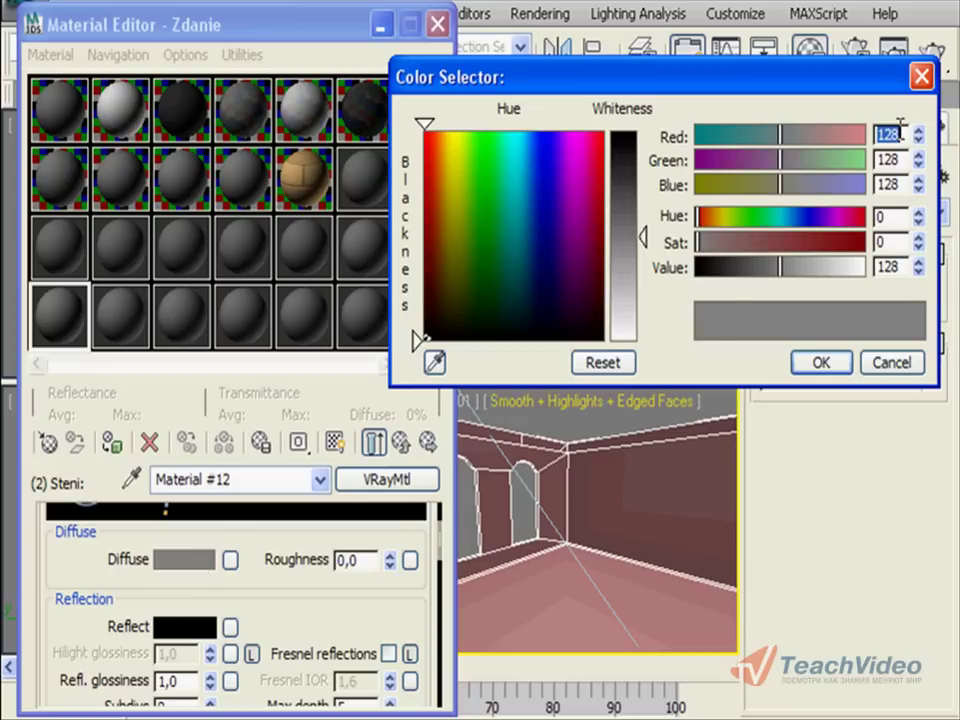
key(Tab)
text(235)
key(Return)
key(Tab)
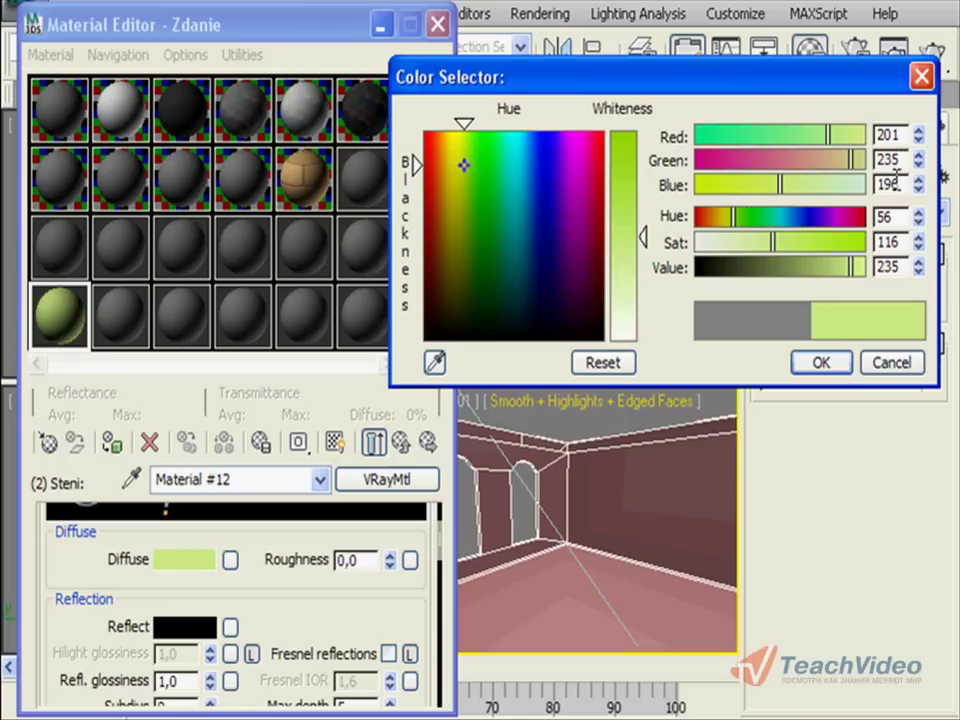
key(Return)
click(818, 363)
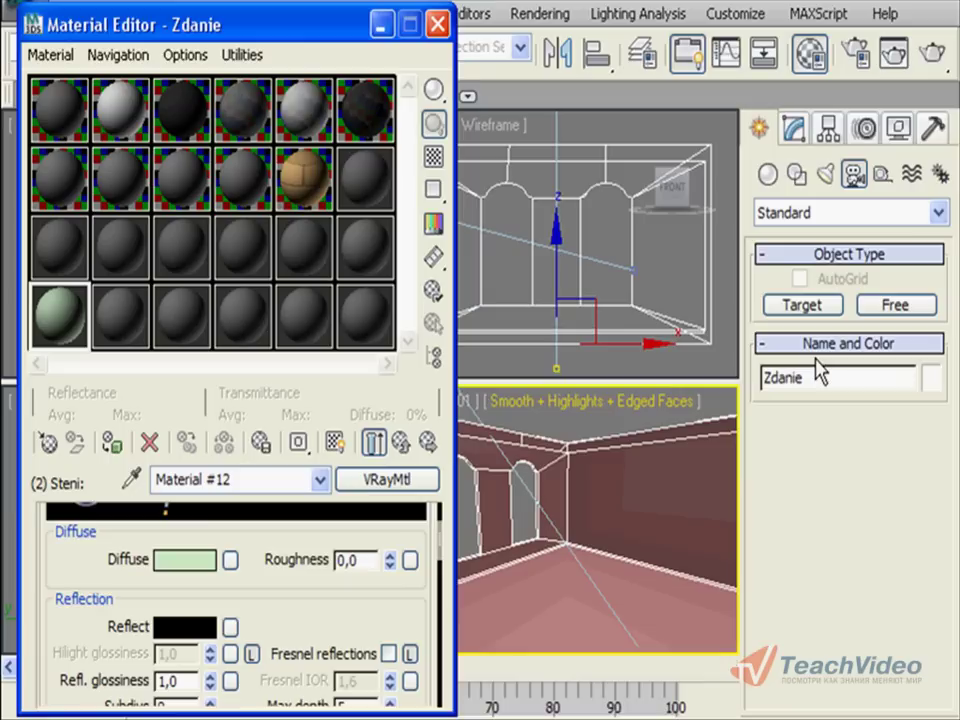
click(400, 441)
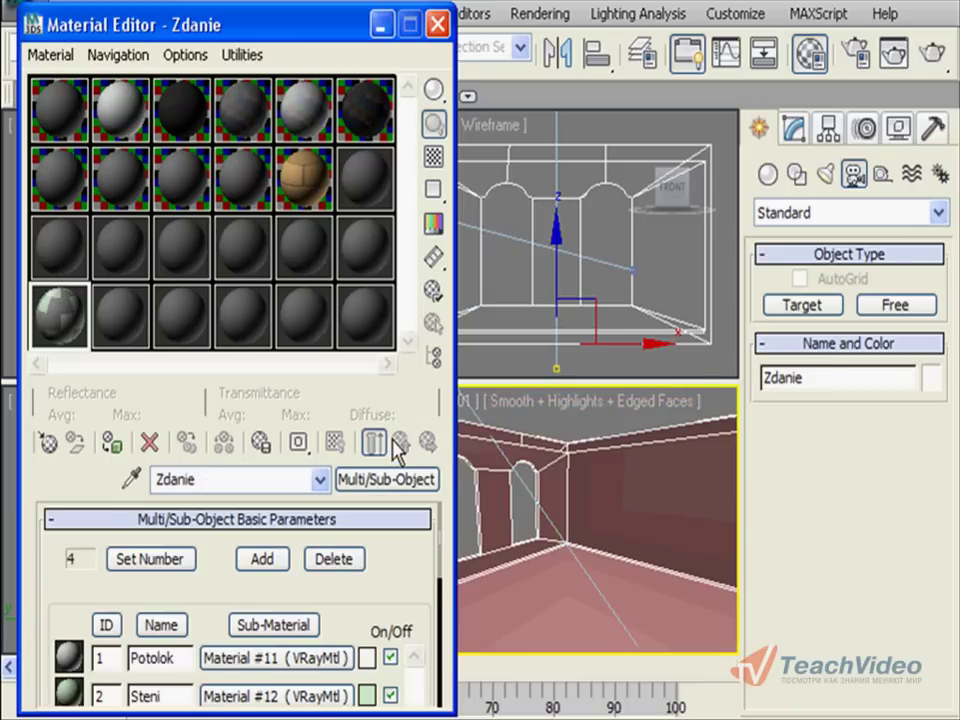
Name the third sub-material Plintys and make it a VRayMtl
drag(222, 581, 250, 478)
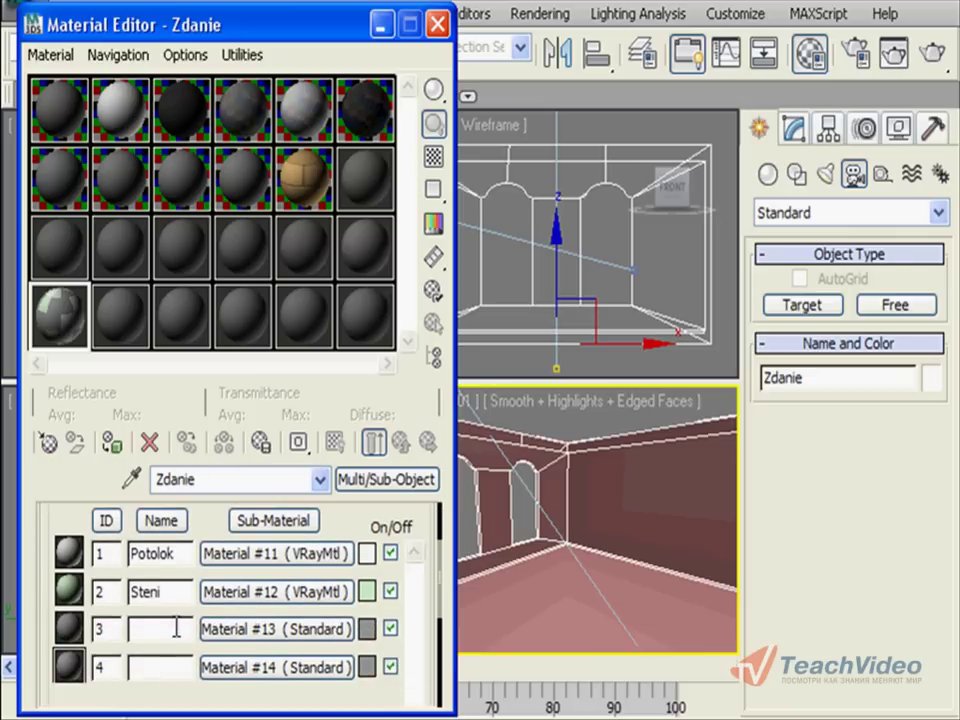
text(Plintys)
key(Return)
click(214, 629)
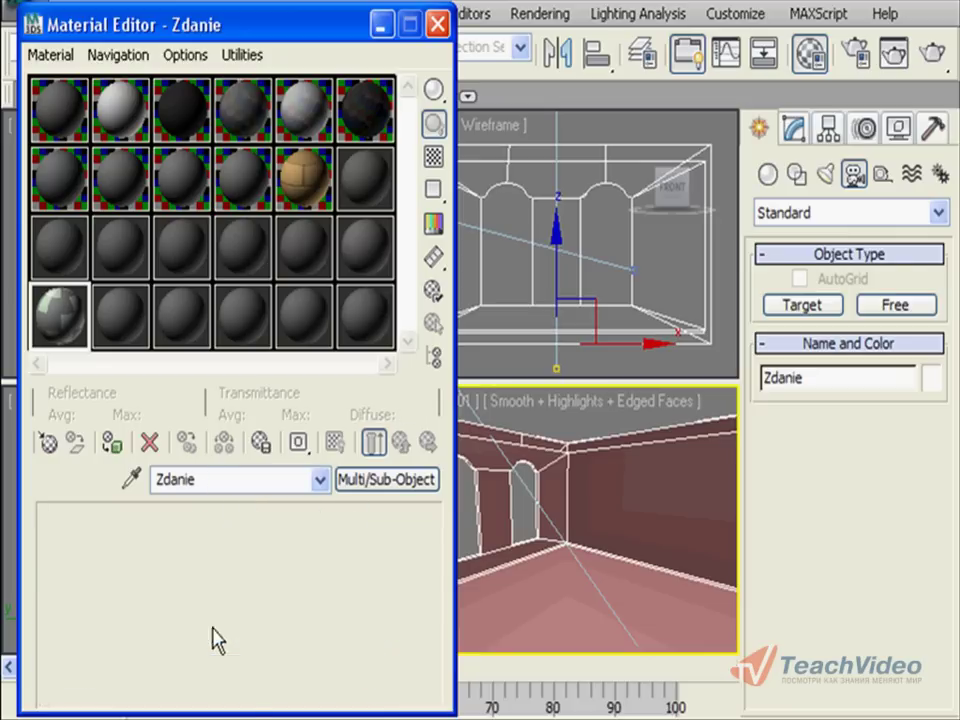
click(386, 479)
click(418, 597)
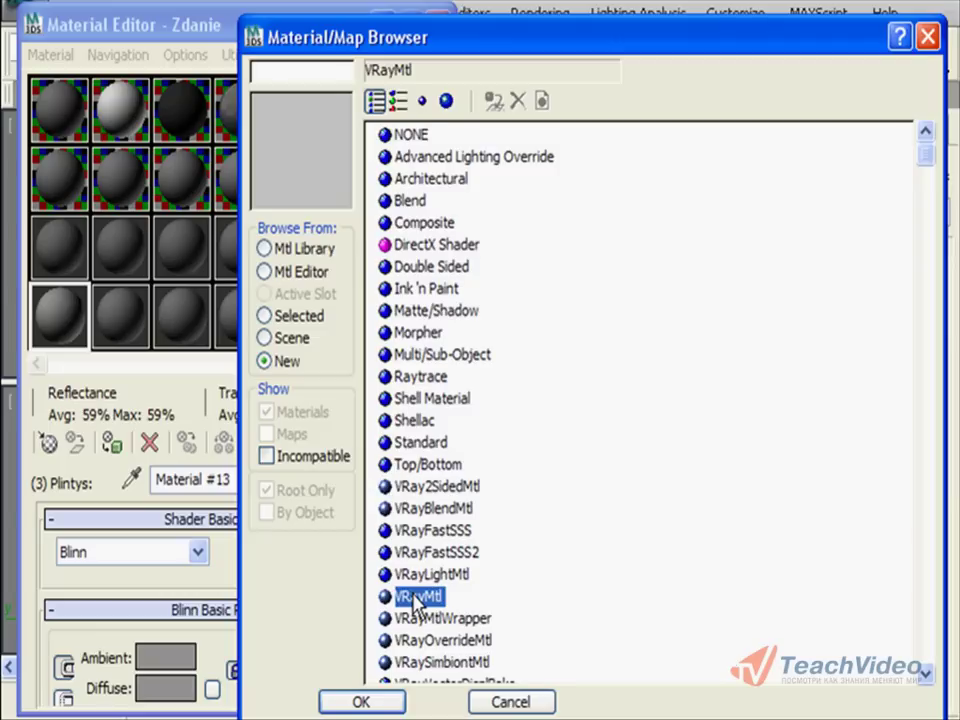
double_click(418, 597)
Give Plintys a brown-orange diffuse colour of RGB 164, 102, 47
scroll(262, 600, down, 2)
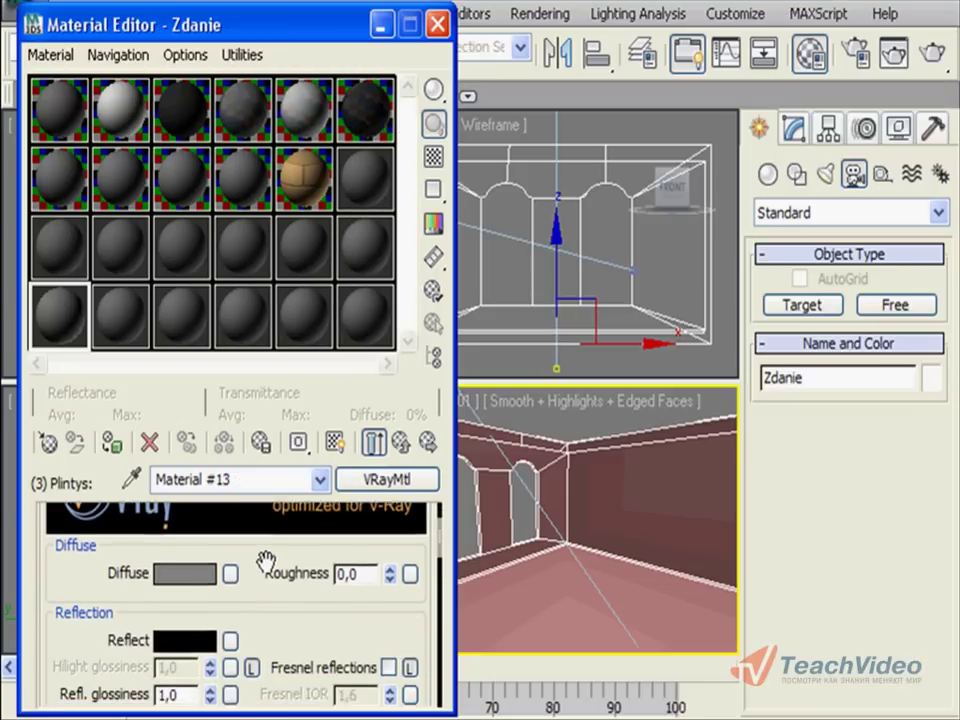
click(205, 572)
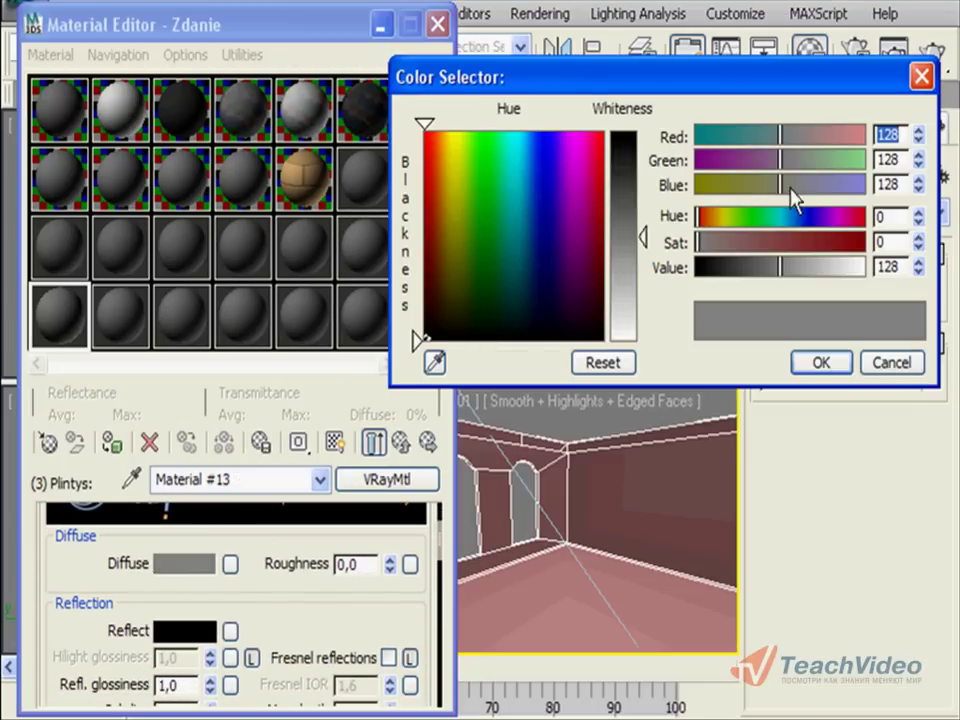
text(164)
key(Return)
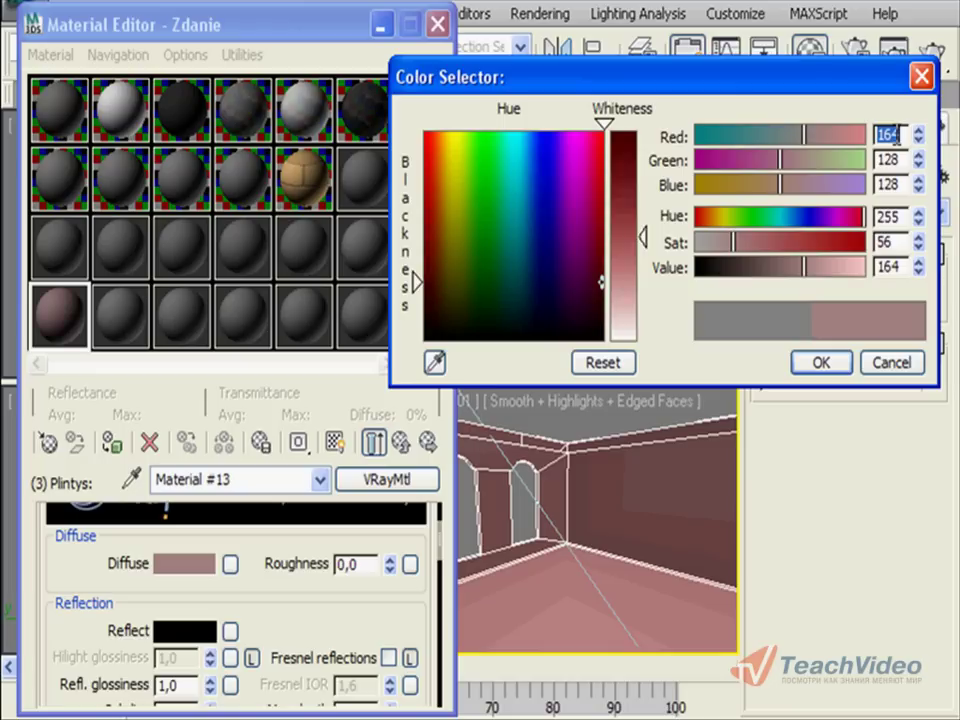
double_click(890, 159)
text(1)
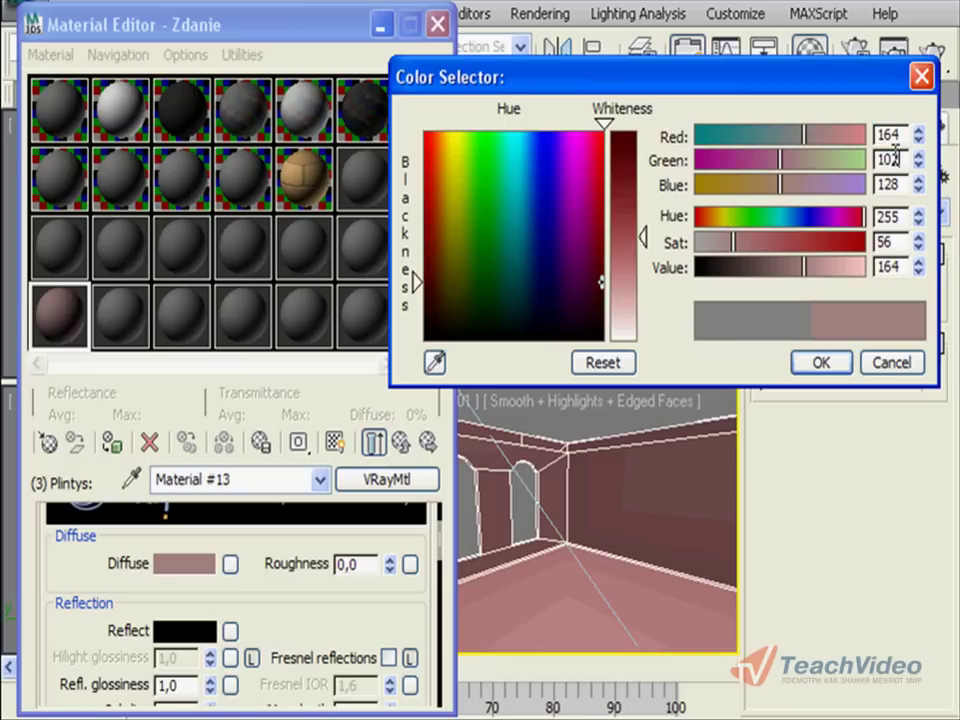
key(Return)
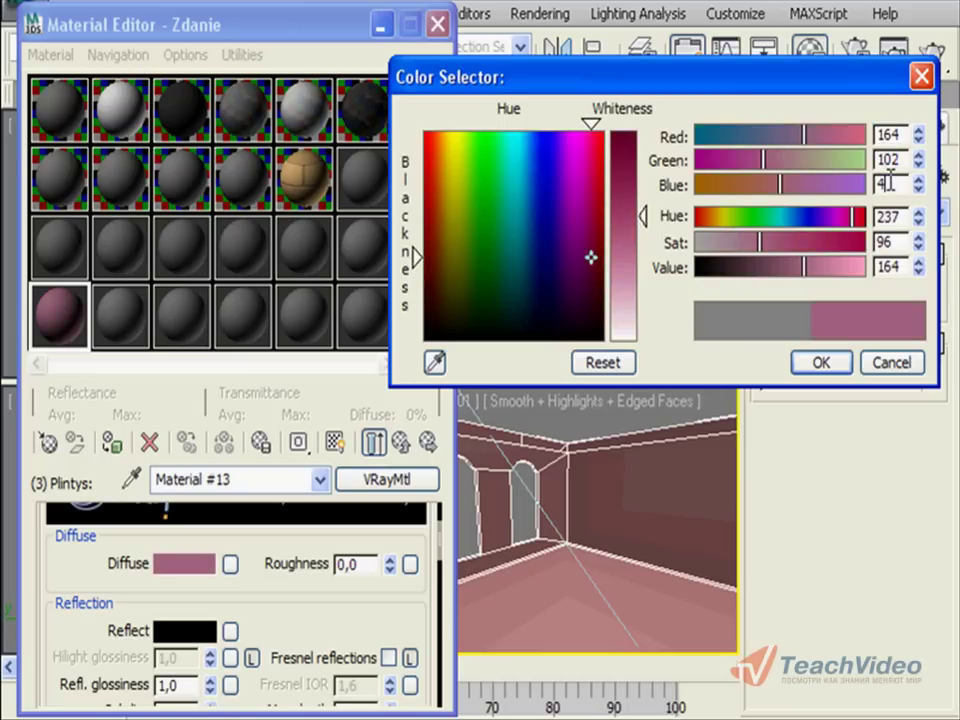
text(7)
key(Return)
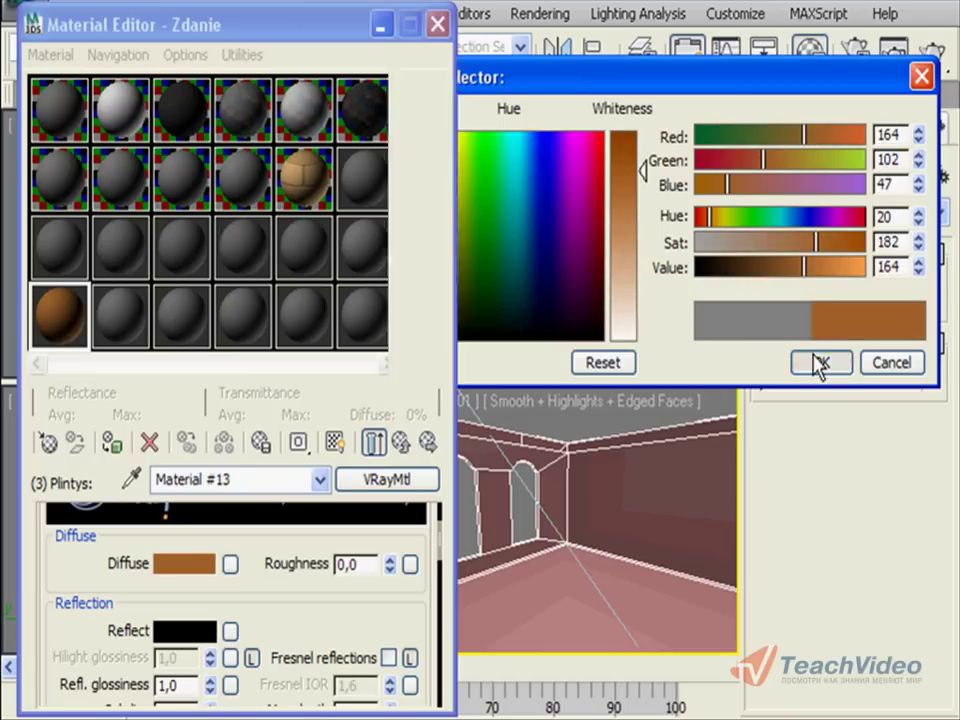
click(816, 362)
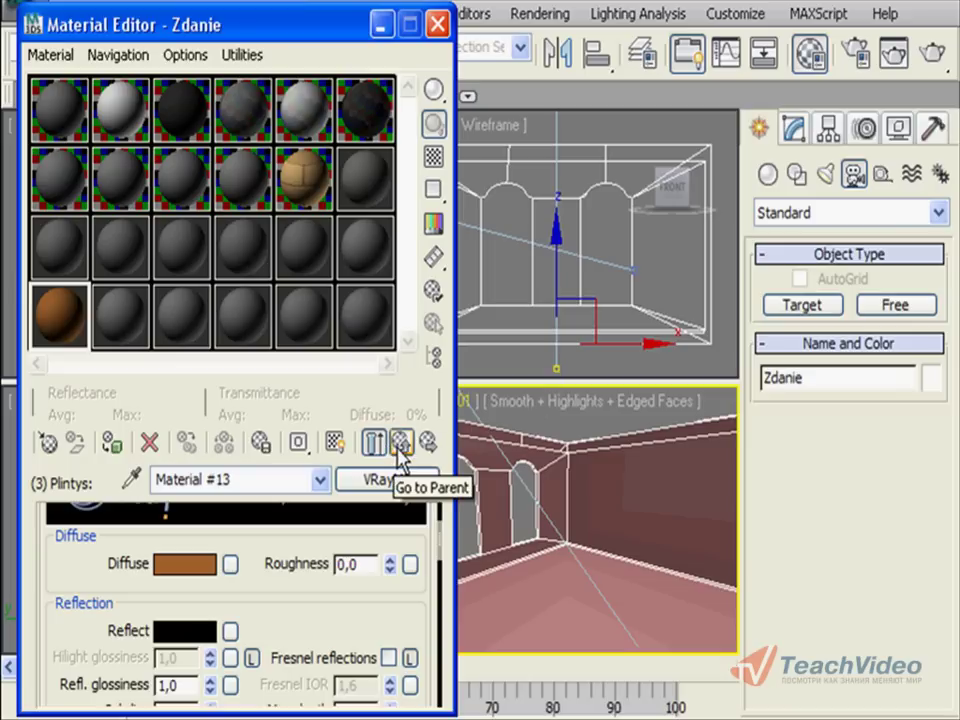
click(400, 443)
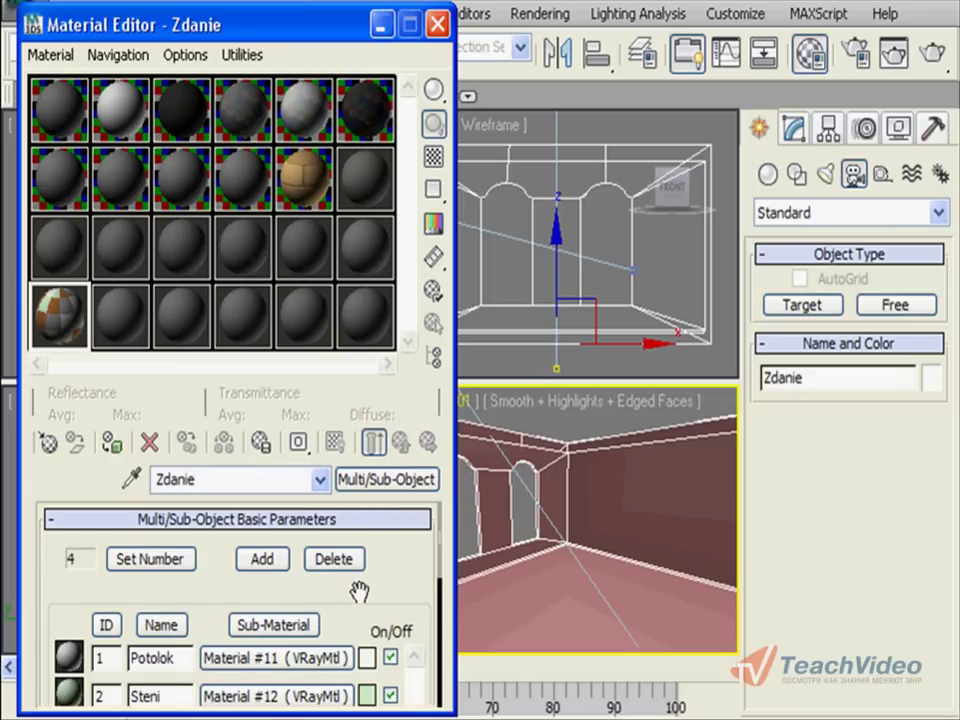